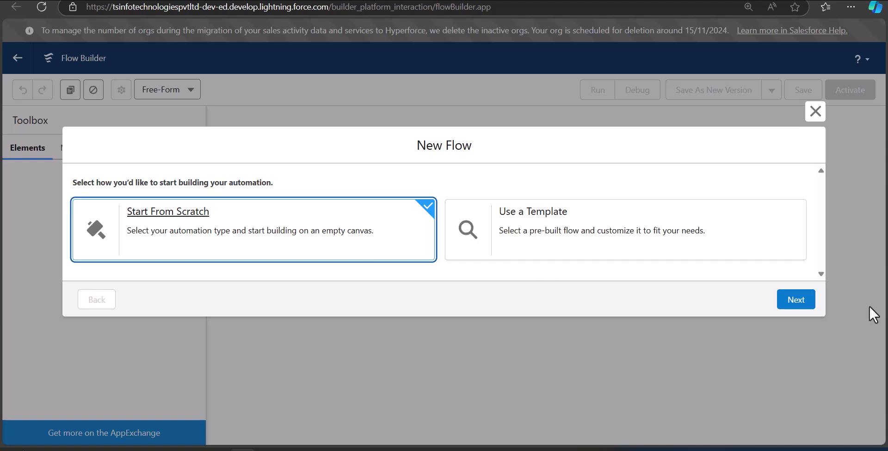
Step: Create a screen flow from scratch and add a Screen element between its Start and End
click(813, 301)
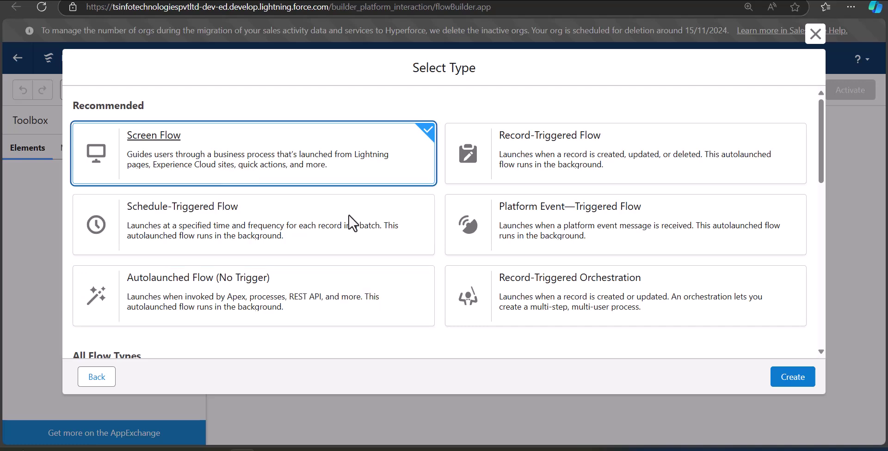
click(797, 377)
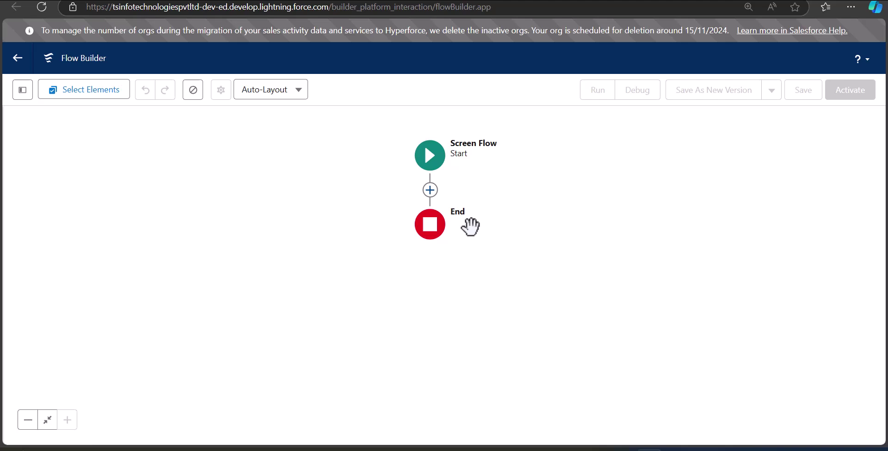
click(430, 190)
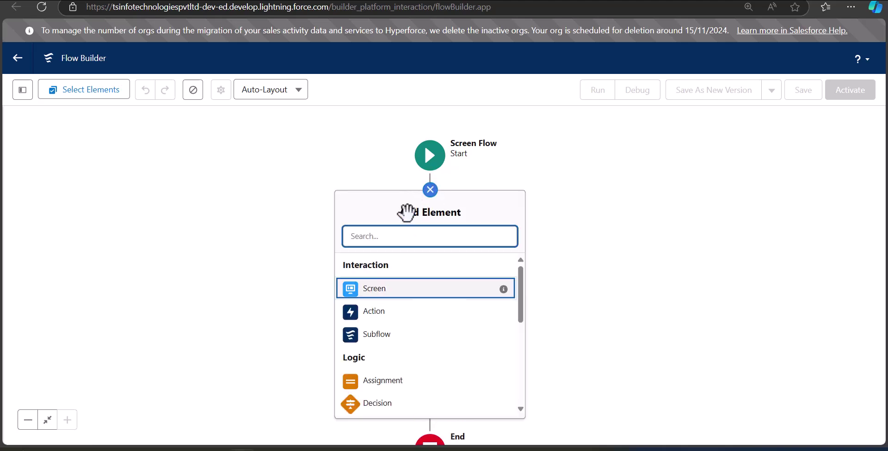
click(411, 295)
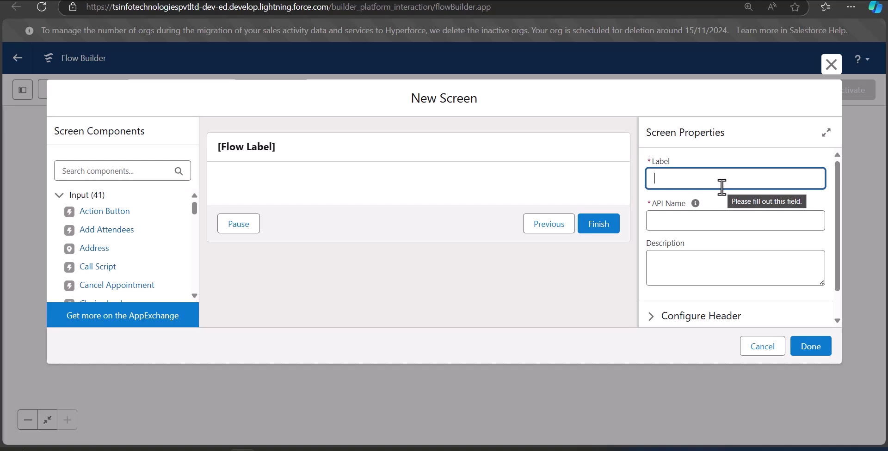
Step: Label the new screen "Creare Accounts" with the API name Creare_Accounts
text(Create)
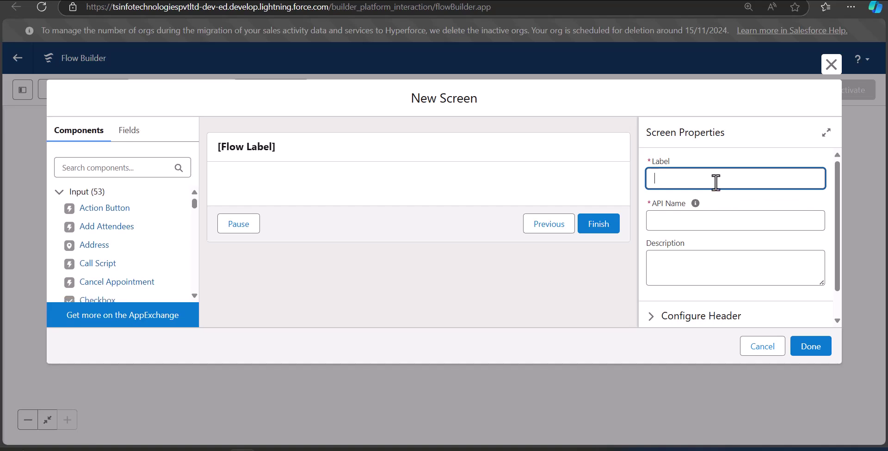
text(Creare Accounts)
click(699, 222)
click(565, 291)
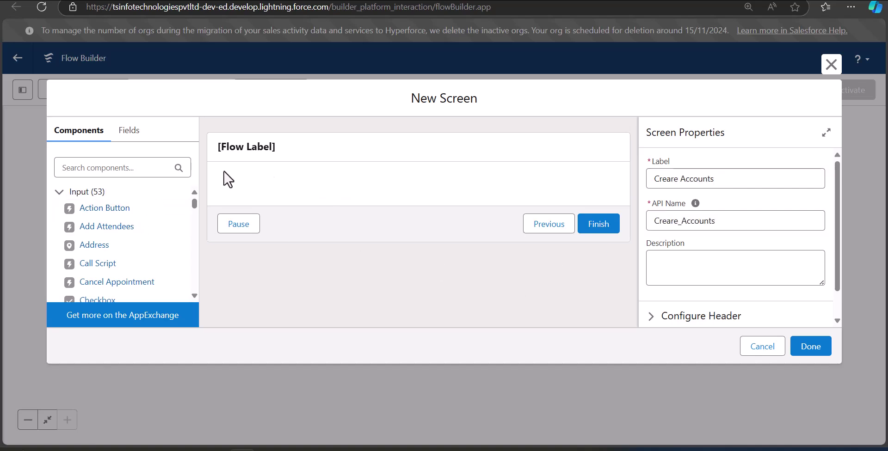
Step: Add a Text input component to the screen and label it "Account Name", with the API name Account_Name
click(132, 171)
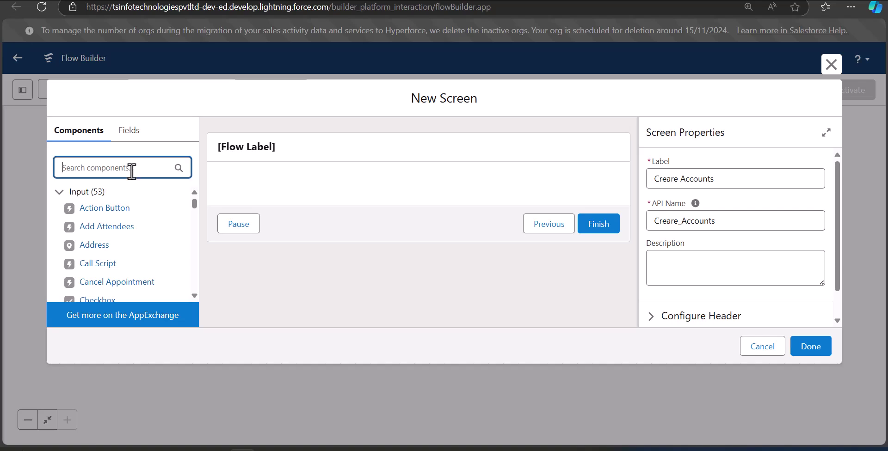
text(text)
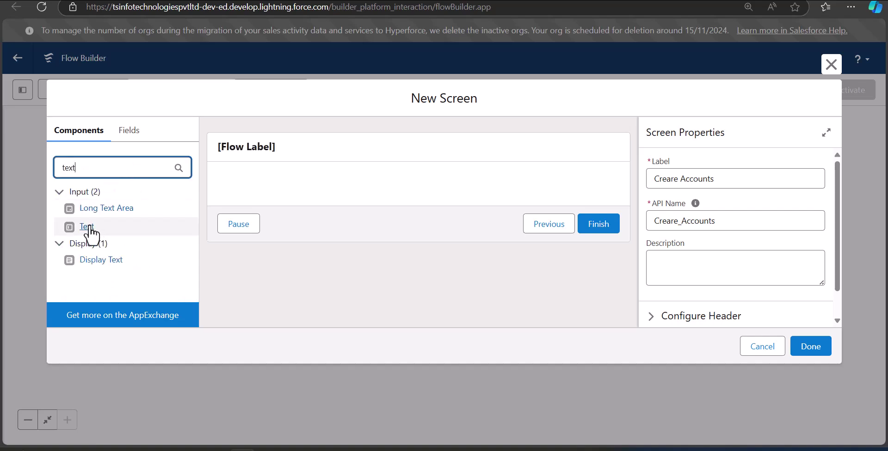
drag(90, 231, 324, 185)
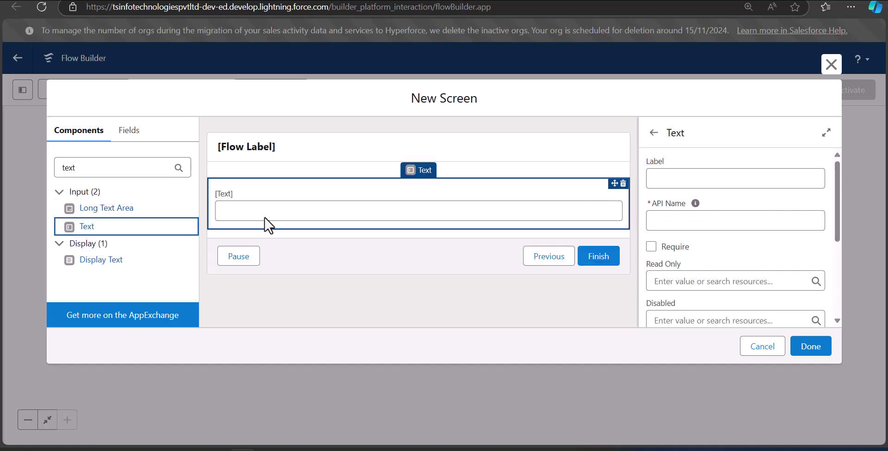
click(681, 180)
text(Account Name)
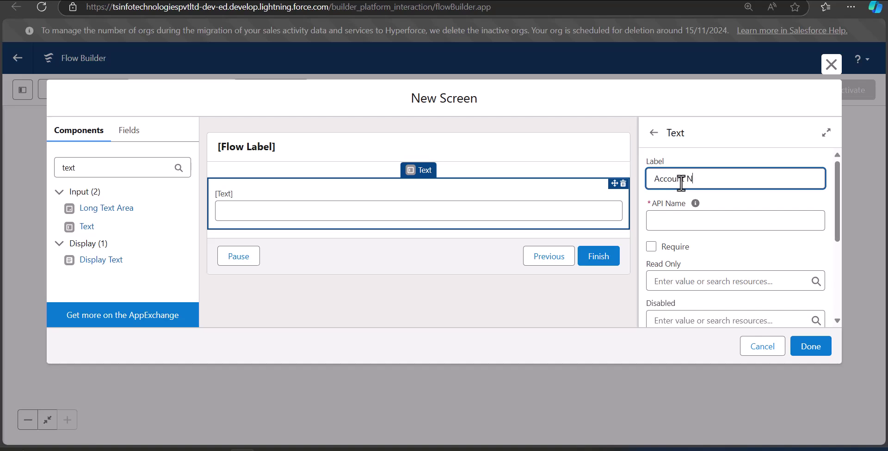
click(521, 221)
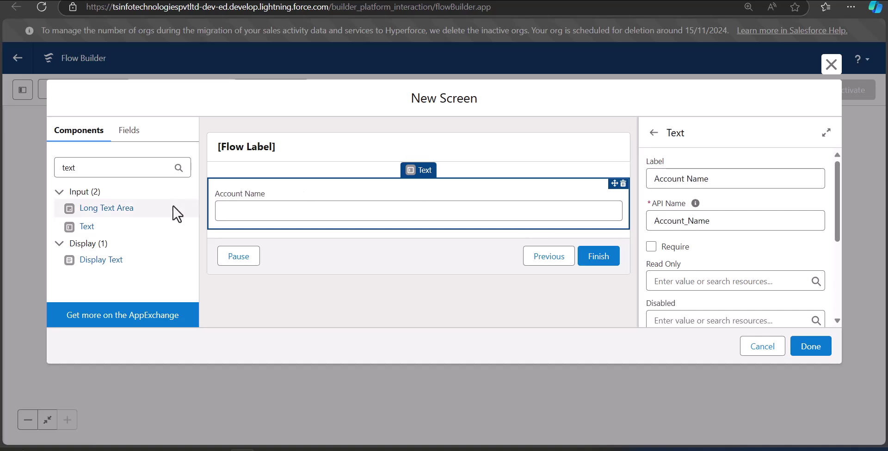
Step: Add a Phone component below the Account Name field
drag(93, 167, 46, 172)
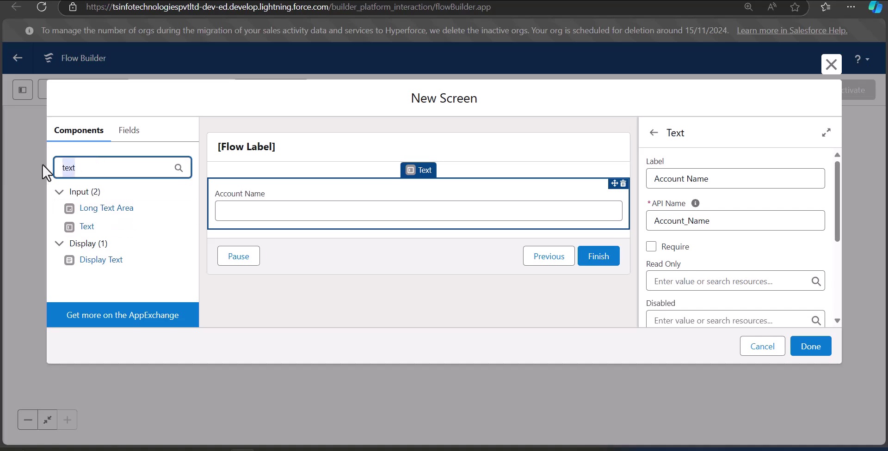
text(phone)
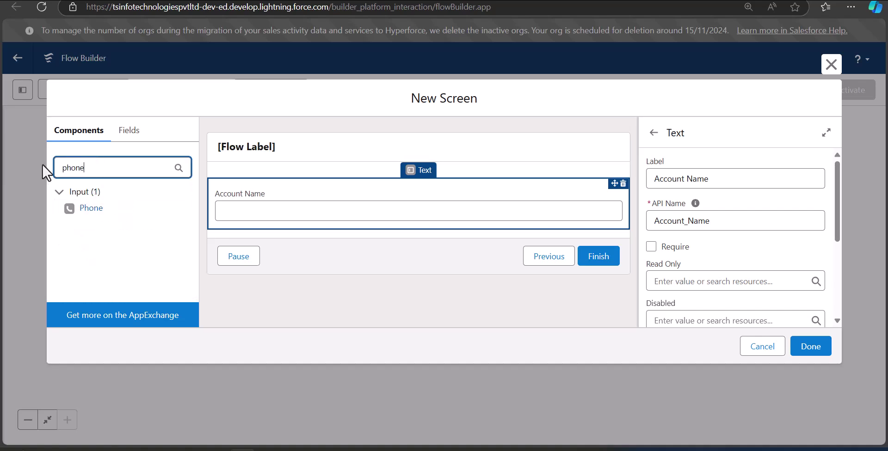
drag(88, 210, 289, 239)
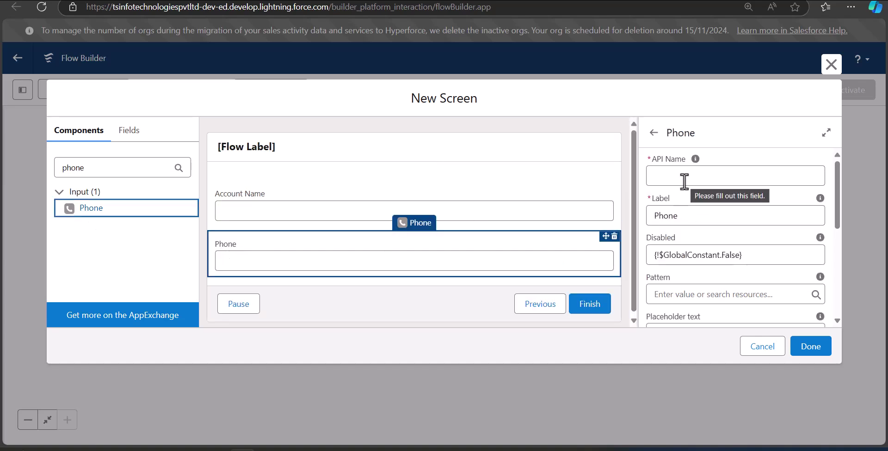
click(685, 182)
scroll(722, 231, down, 1)
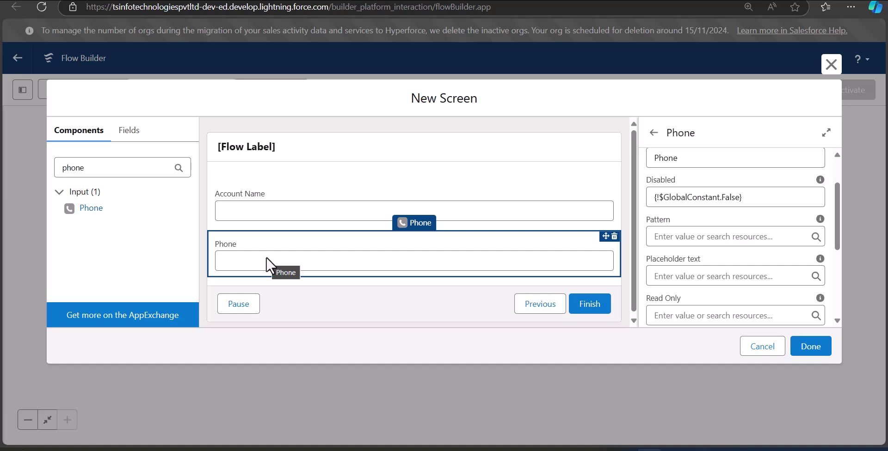
Step: Add two Address components below the Phone field
drag(103, 167, 40, 168)
text(addre)
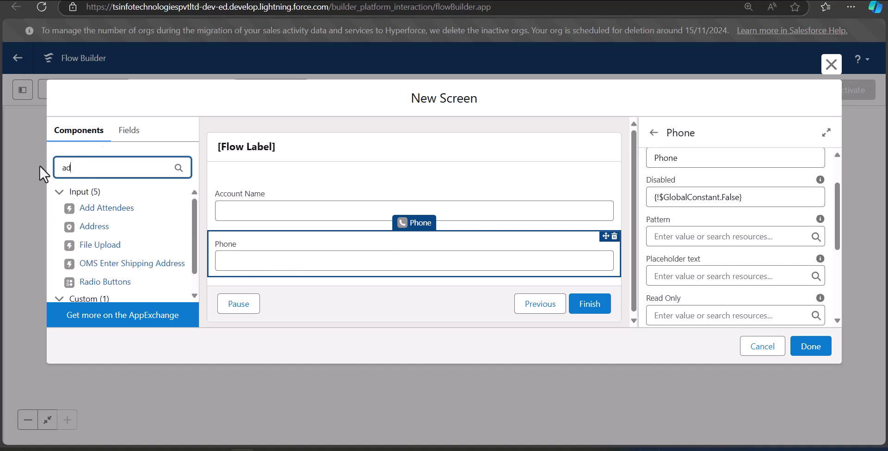
click(95, 208)
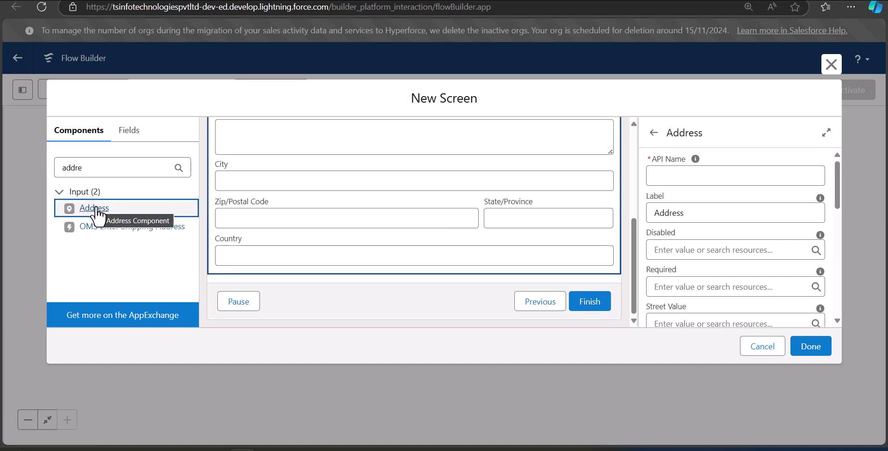
drag(96, 209, 281, 263)
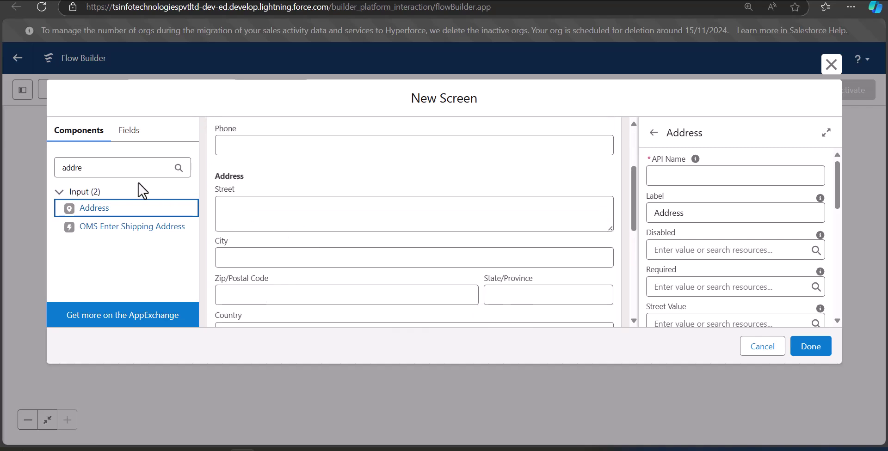
Step: Add a Checkbox between Phone and the first Address component, labelled "Shipping address same as billing address"
drag(103, 172, 57, 168)
key(BackSpace)
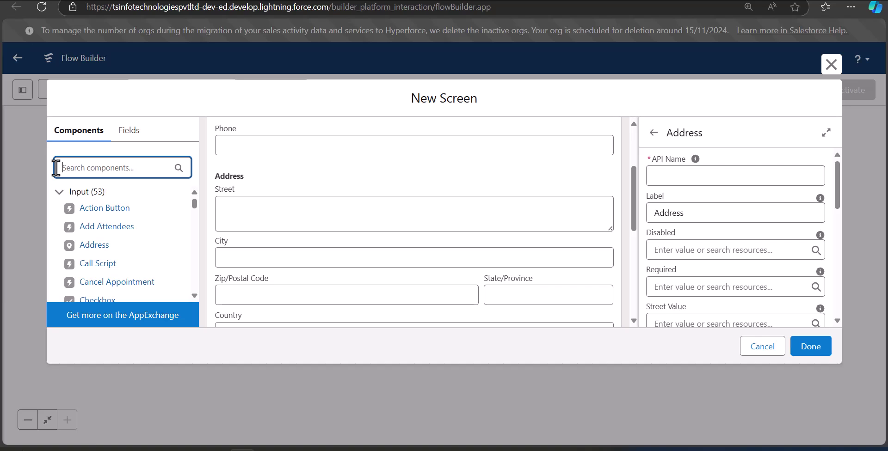
text(che)
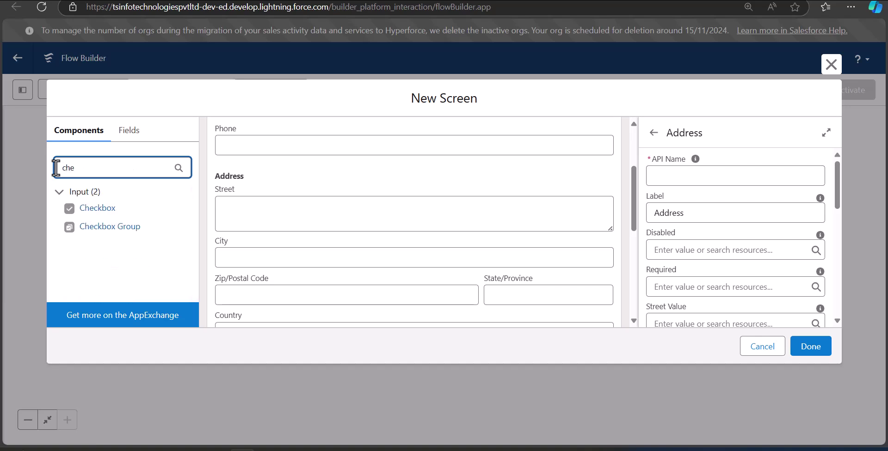
click(91, 209)
drag(90, 209, 324, 187)
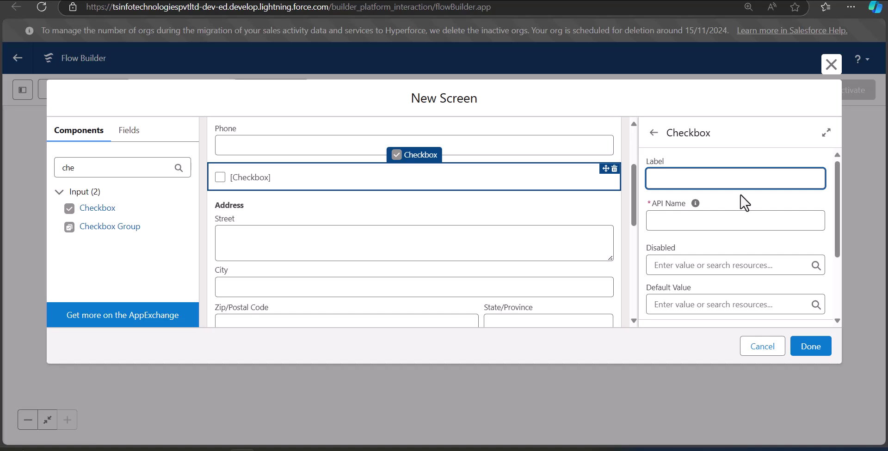
text(Shipping adress same as billing address)
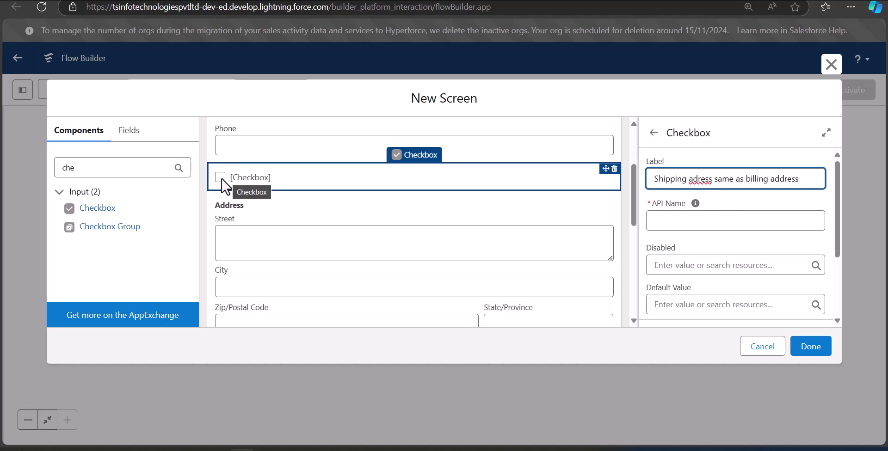
click(648, 222)
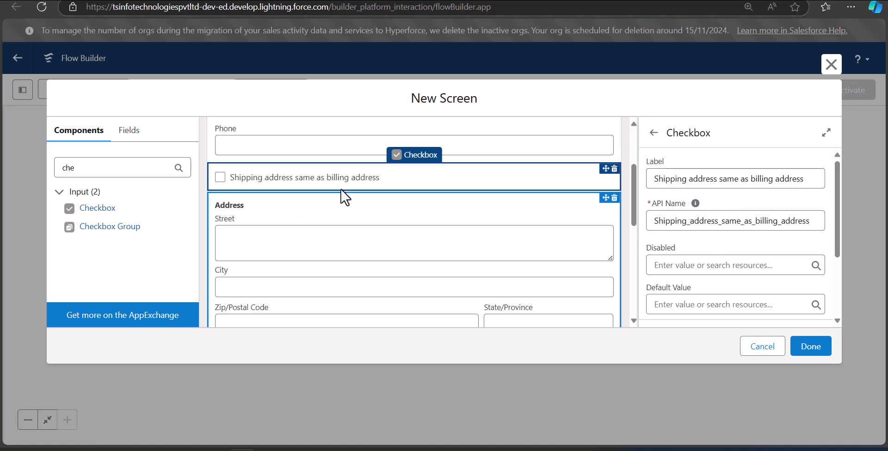
Step: Give the first Address component the API name Billing_address and the label "Billing Address"
scroll(352, 222, down, 2)
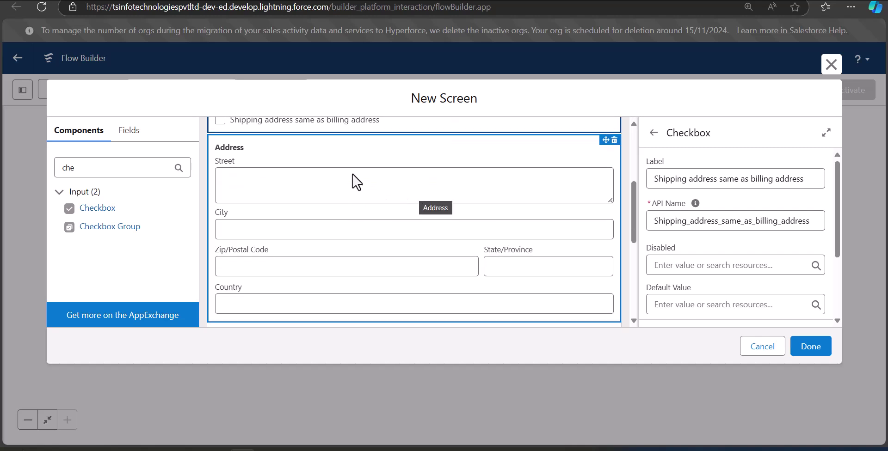
scroll(402, 180, up, 2)
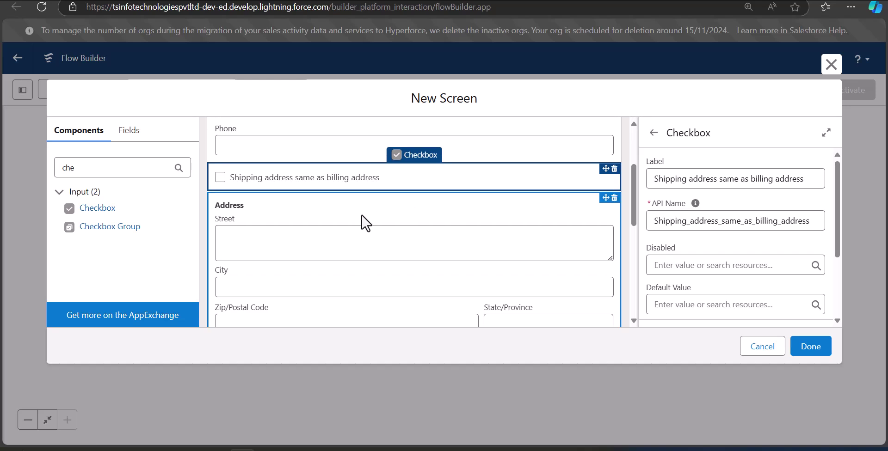
click(366, 224)
click(675, 184)
text(Bi)
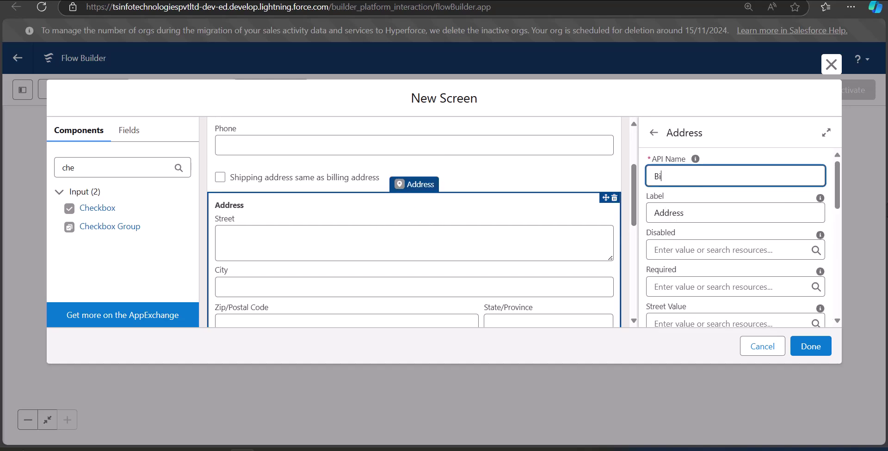
text(lling_address)
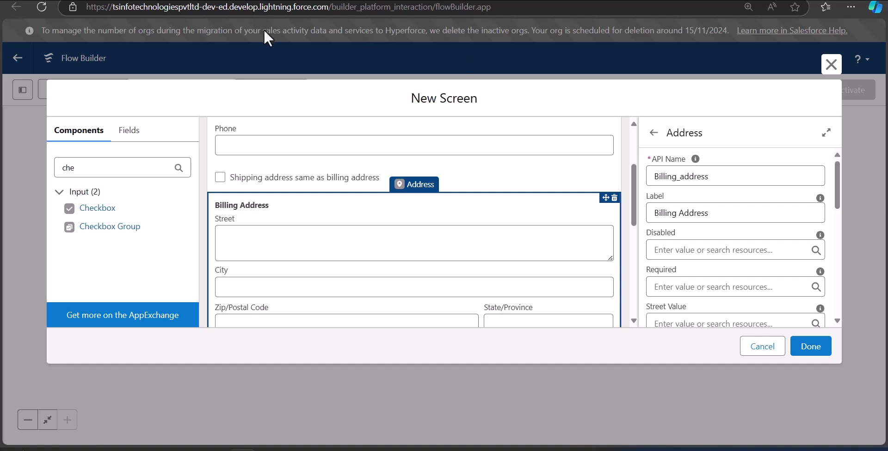
Step: Give the second Address component the API name Shipping_address and the label "Shipping Address"
scroll(376, 241, down, 4)
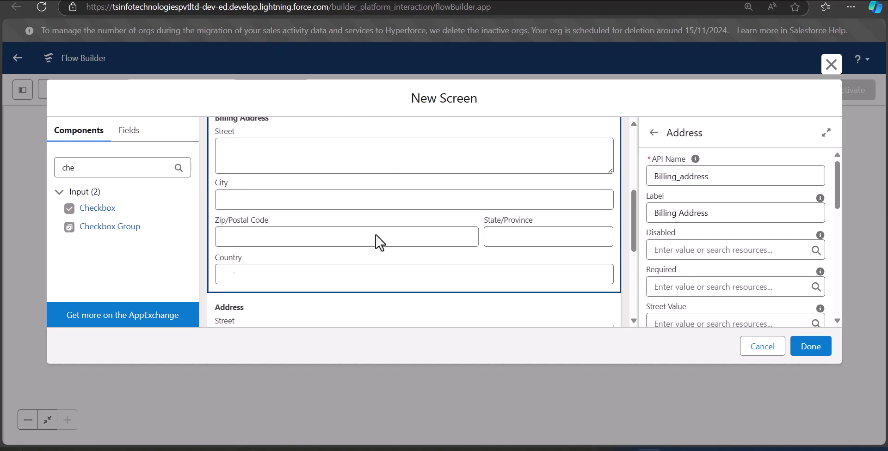
scroll(375, 242, down, 1)
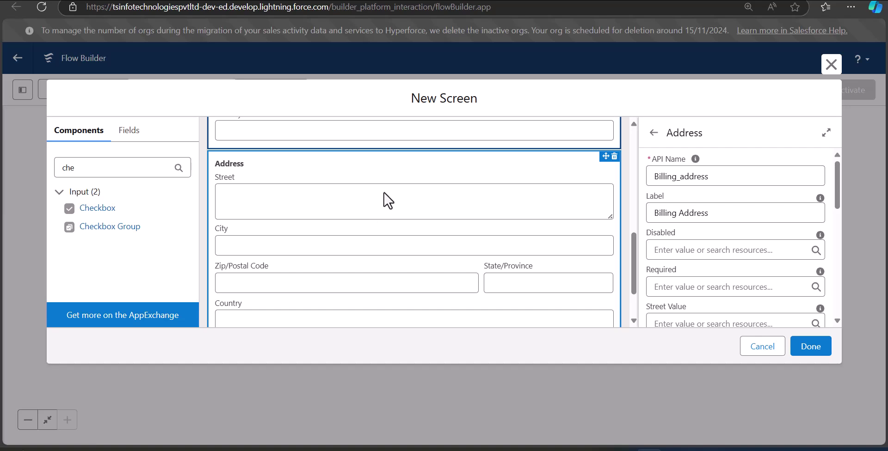
click(383, 204)
click(659, 179)
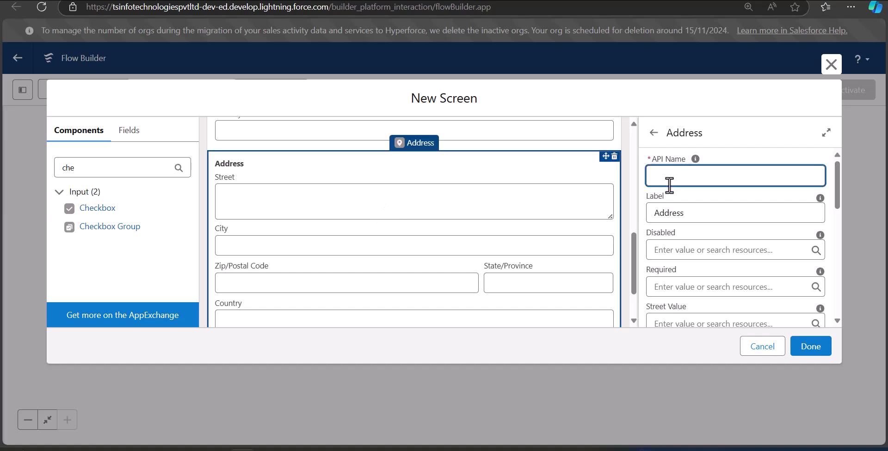
text(Shipping_address)
click(688, 213)
text(Shipping)
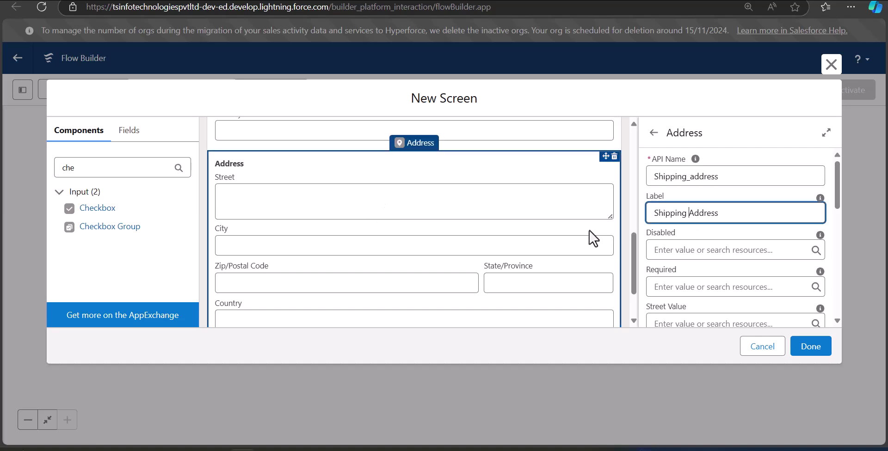
scroll(593, 238, up, 2)
click(513, 229)
scroll(513, 231, down, 1)
click(477, 241)
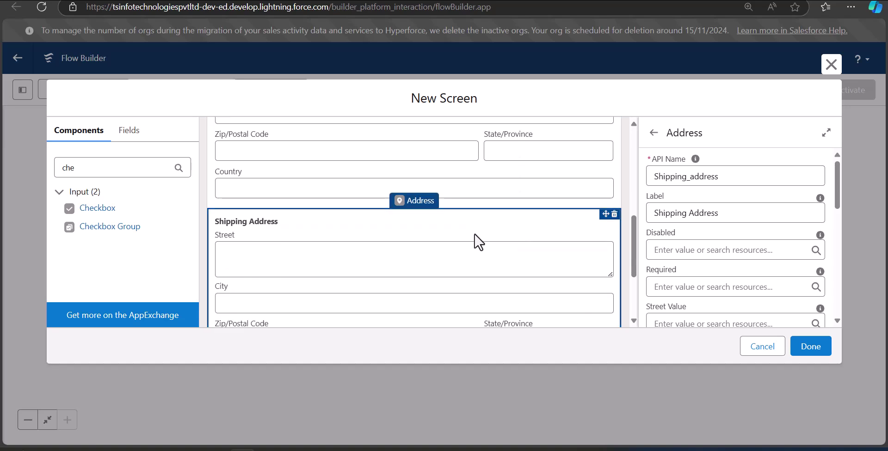
scroll(472, 222, up, 2)
scroll(467, 202, down, 1)
scroll(468, 202, down, 3)
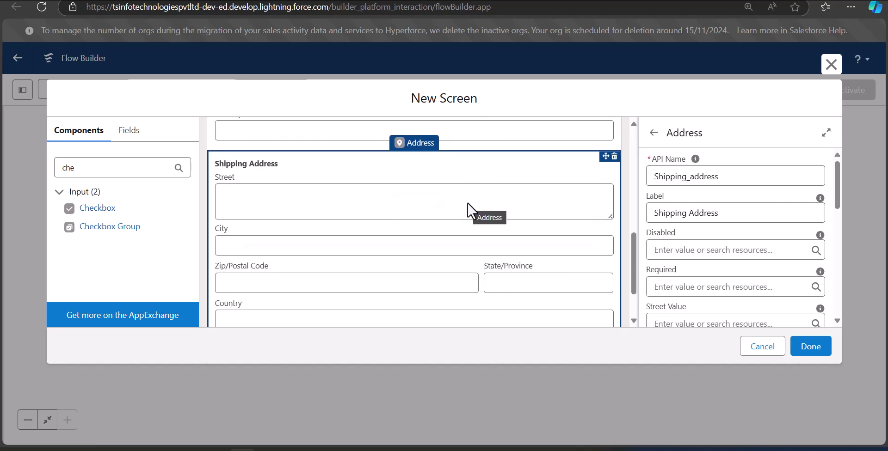
scroll(467, 203, up, 2)
scroll(468, 205, down, 2)
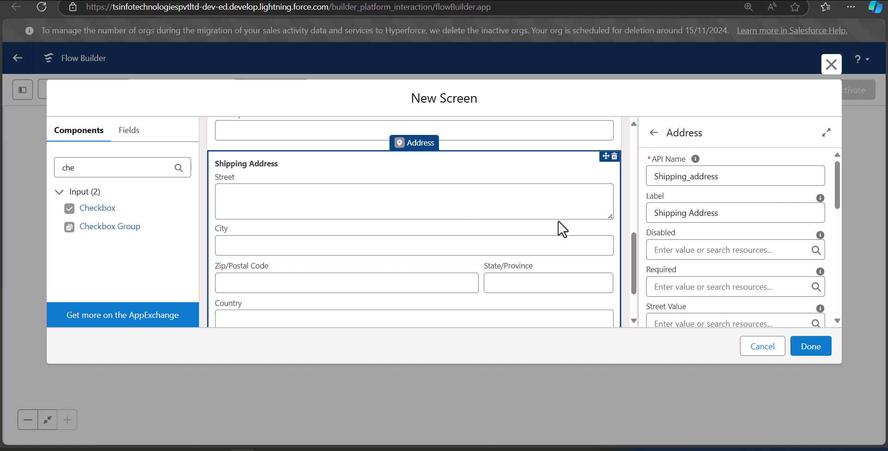
Step: Set the Shipping Address component's visibility to display when All Conditions Are Met (AND)
scroll(733, 238, down, 10)
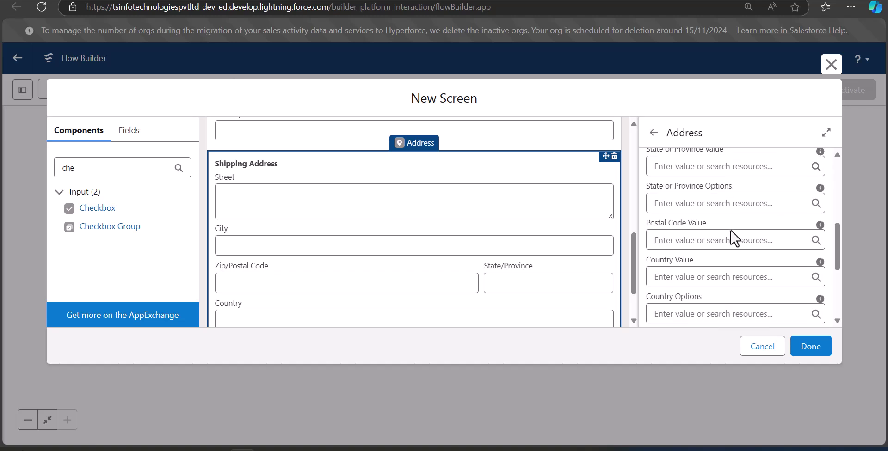
scroll(729, 231, down, 1)
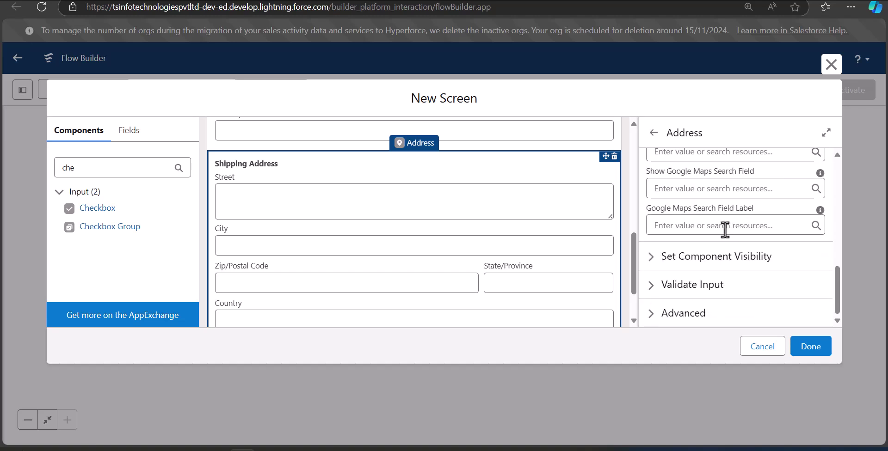
click(653, 258)
scroll(740, 262, down, 2)
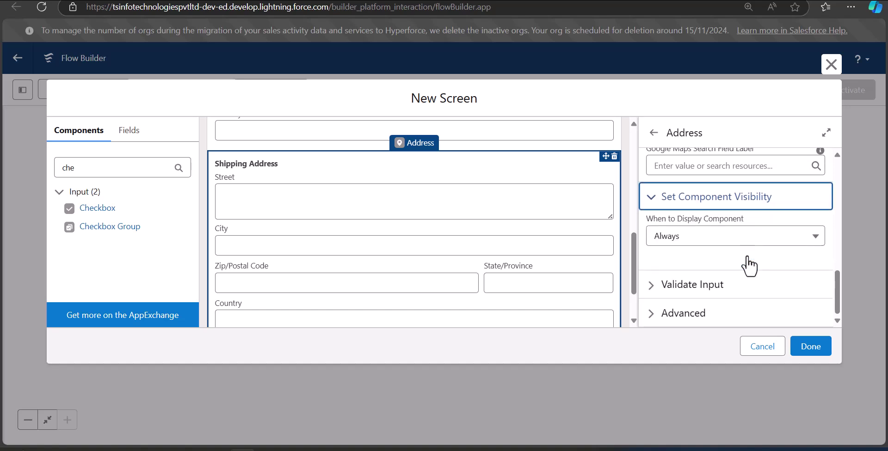
click(726, 242)
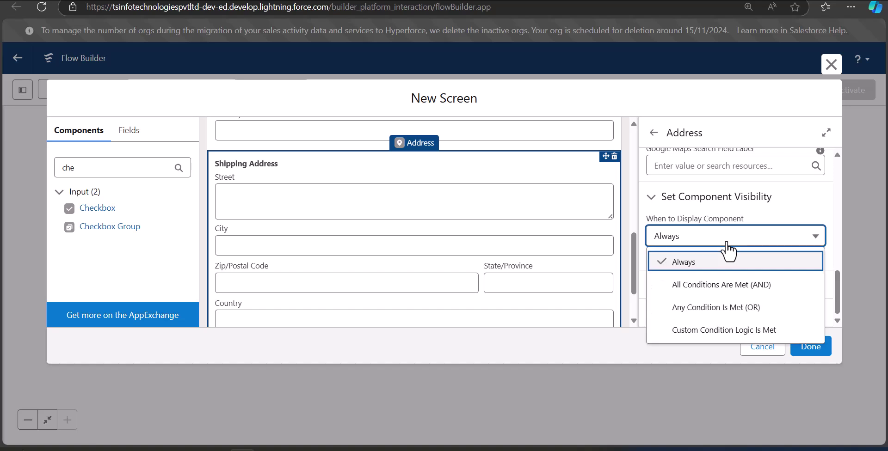
click(728, 285)
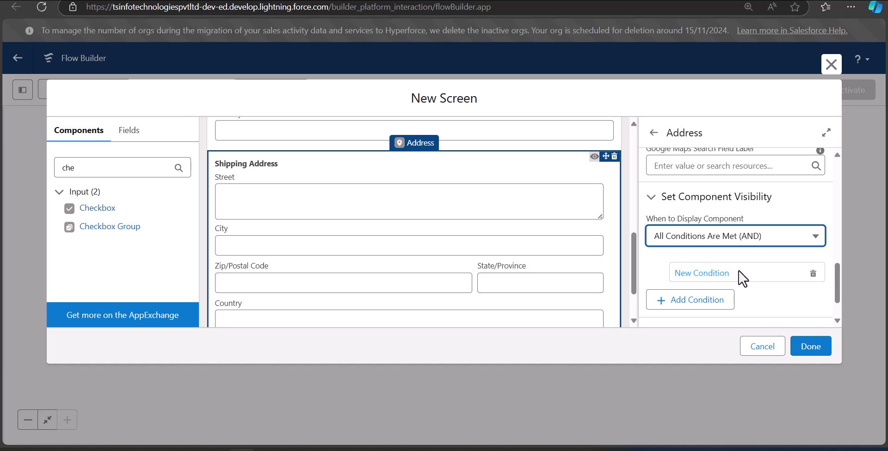
Step: Add the visibility condition Shipping_address_same_as_billing_address Equals $GlobalConstant.False to the Shipping Address component, and finish the screen
click(743, 278)
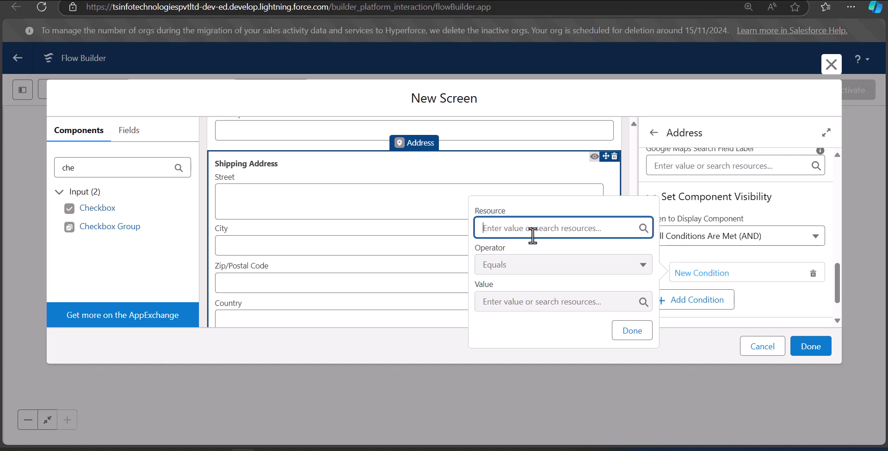
text(sh)
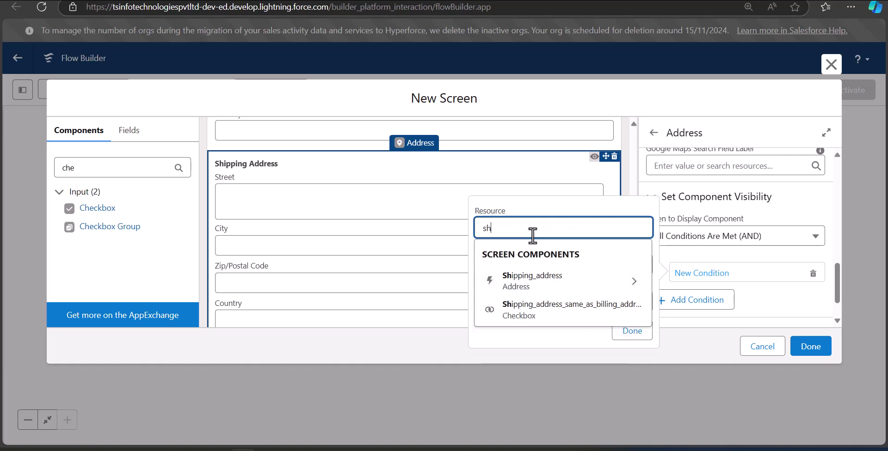
click(551, 316)
click(535, 302)
text(fa)
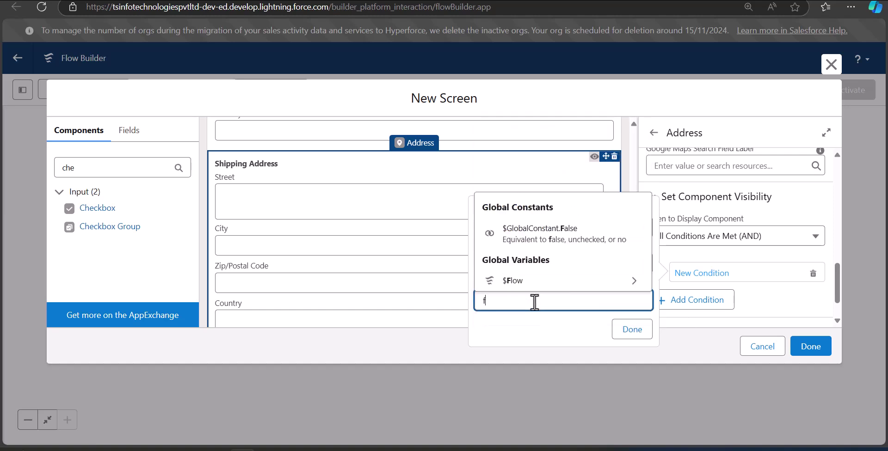
click(547, 290)
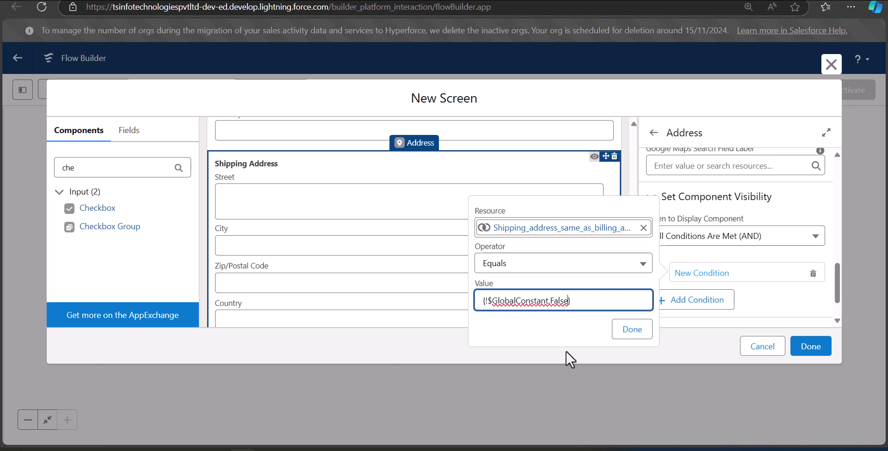
click(620, 336)
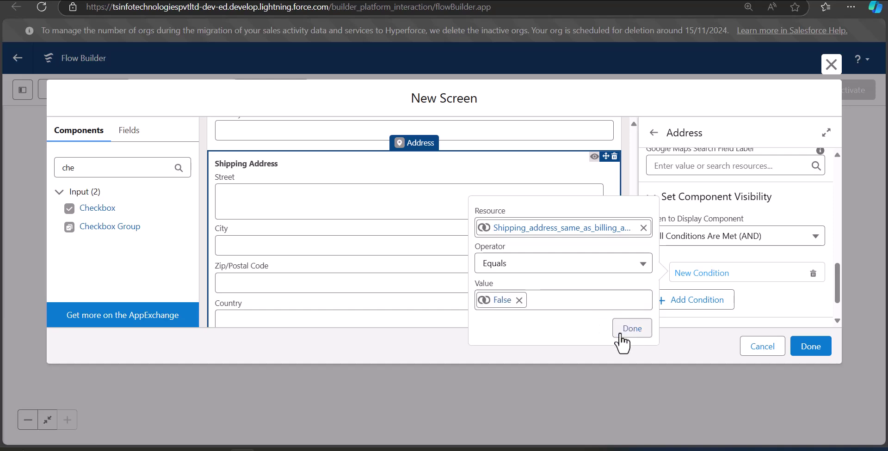
scroll(508, 291, up, 2)
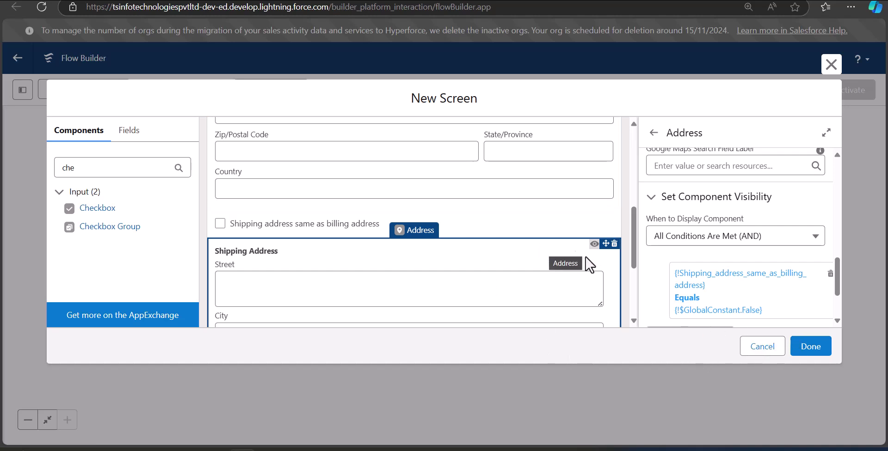
click(808, 347)
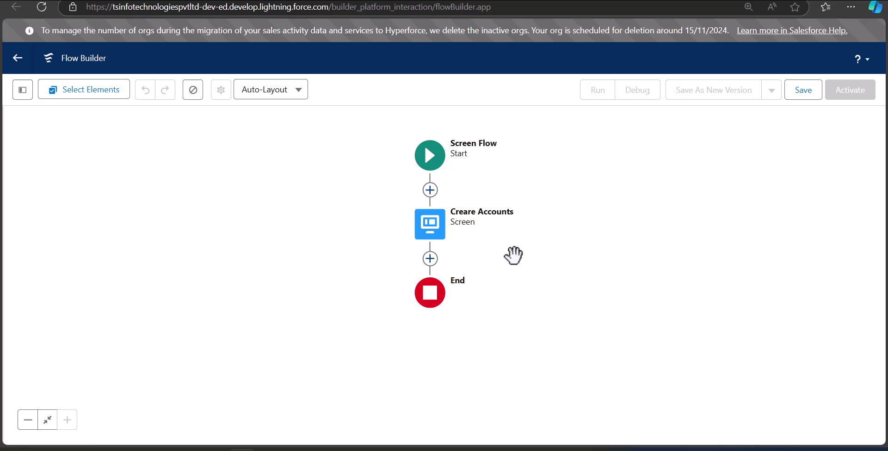
Step: Add a Decision element after the screen, labelled "Check for Same Address", with its API name filled in automatically
click(430, 259)
scroll(578, 260, down, 3)
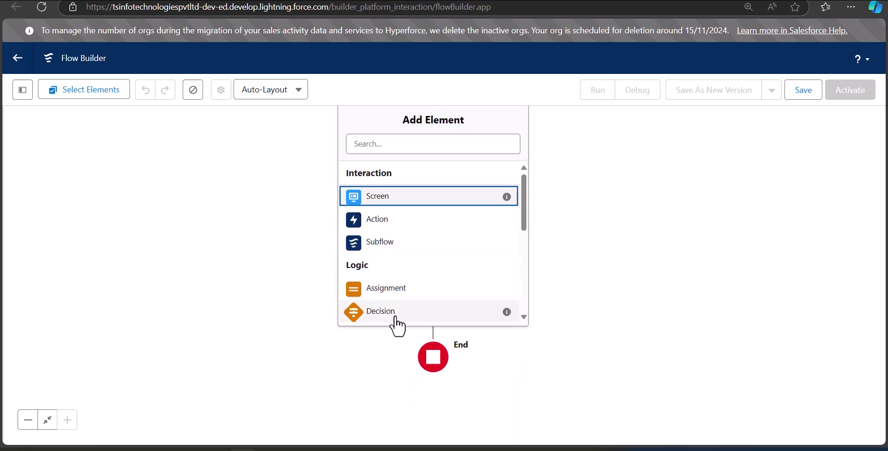
click(396, 324)
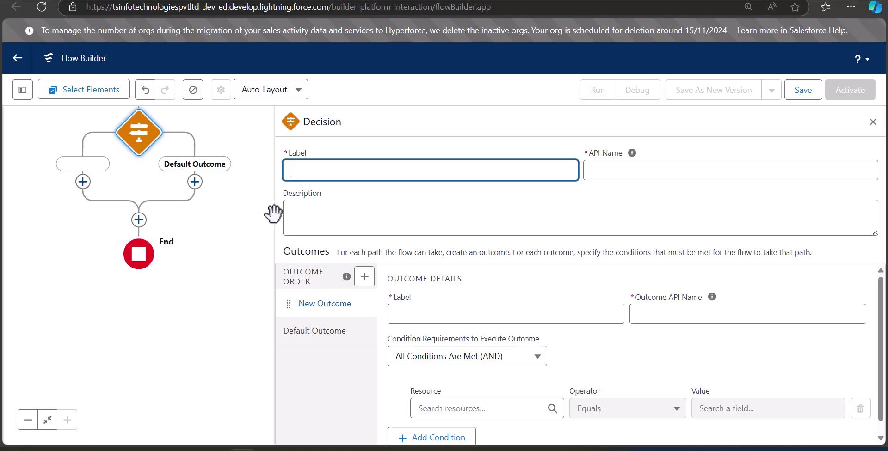
text(Check for Same Address)
click(620, 172)
Step: Label the decision's new outcome "Same address for billing and shipping"
click(484, 314)
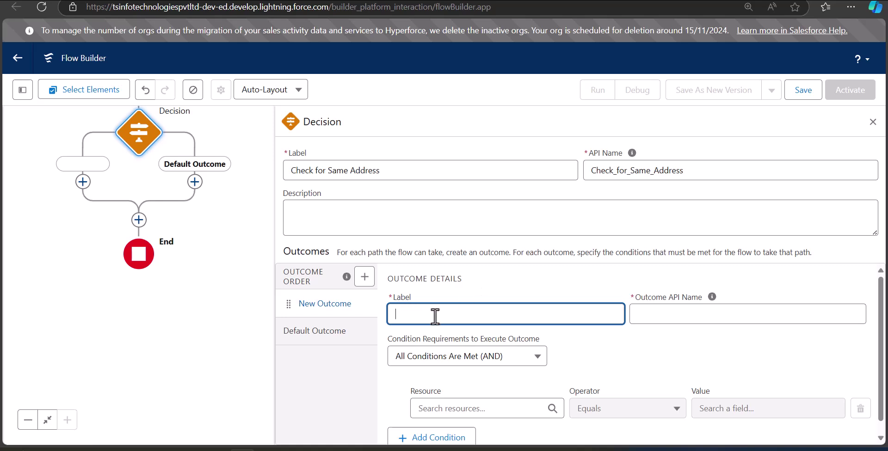
text(Same address for billing and shipping)
click(621, 344)
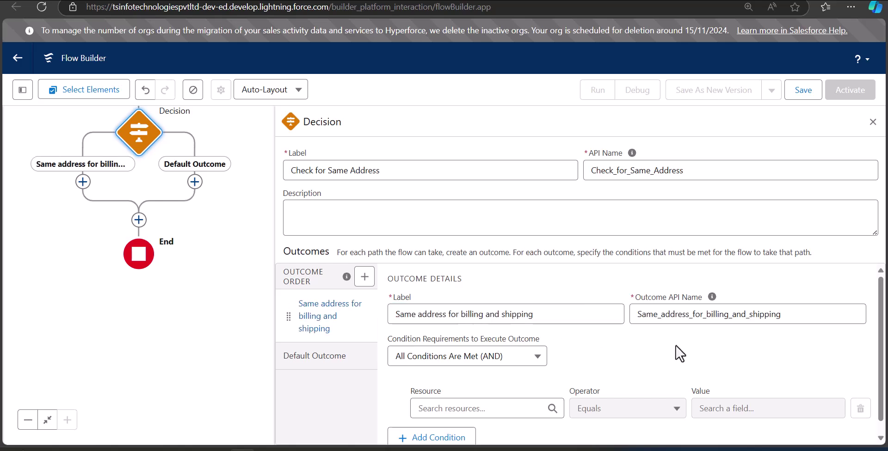
Step: Use the same-address checkbox as the outcome's condition resource with the Equals operator, and close the decision's settings
click(487, 408)
scroll(465, 347, up, 3)
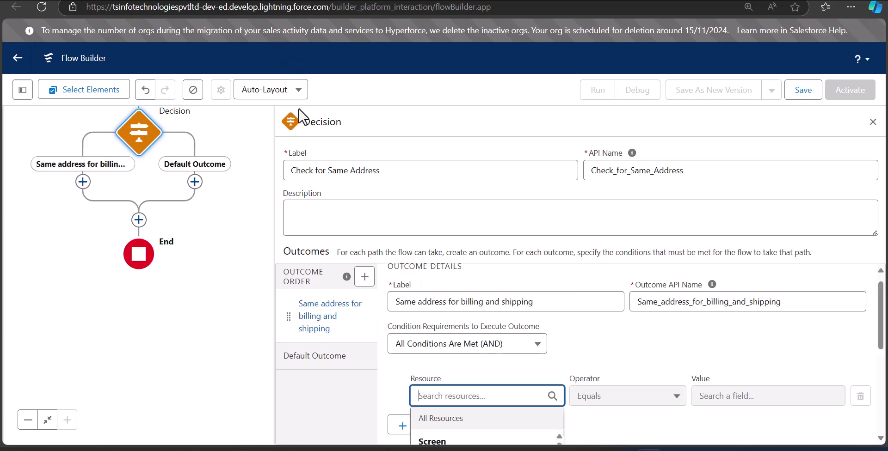
click(465, 395)
text(shipp)
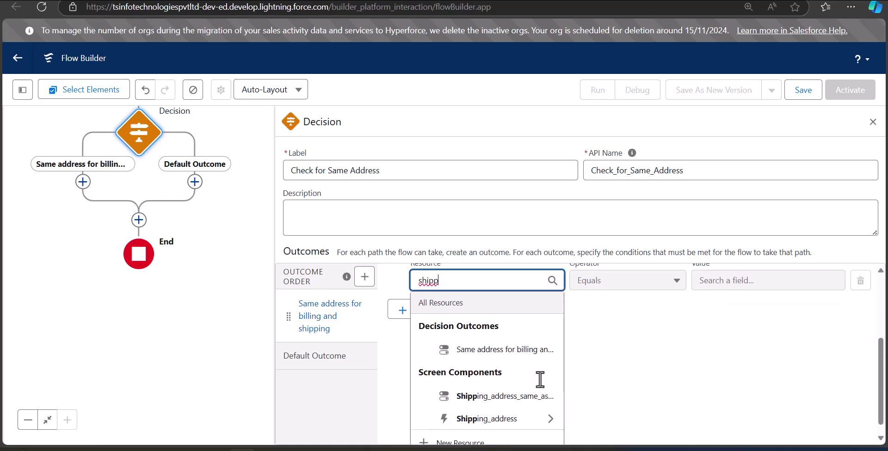
click(520, 396)
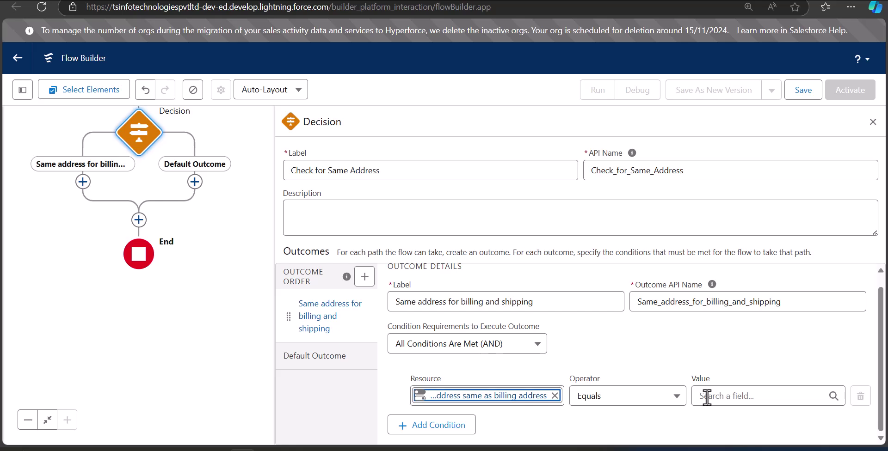
click(873, 122)
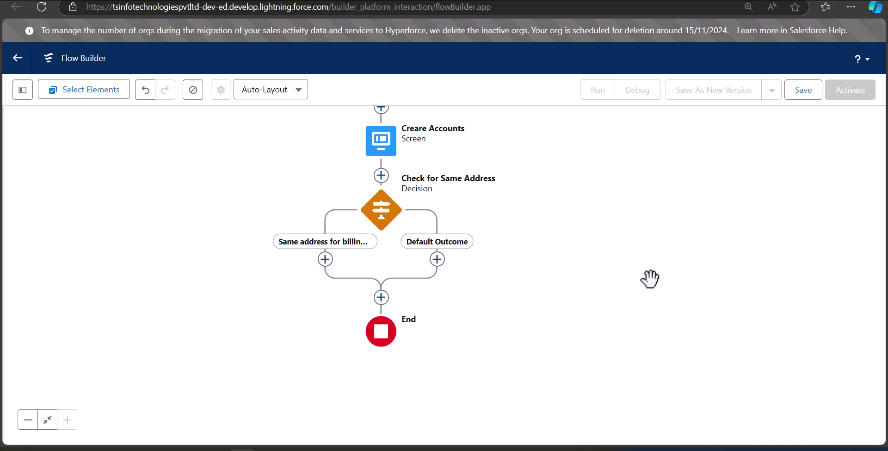
Step: Start a new flow resource of type Variable with the API name accountRecord
click(22, 90)
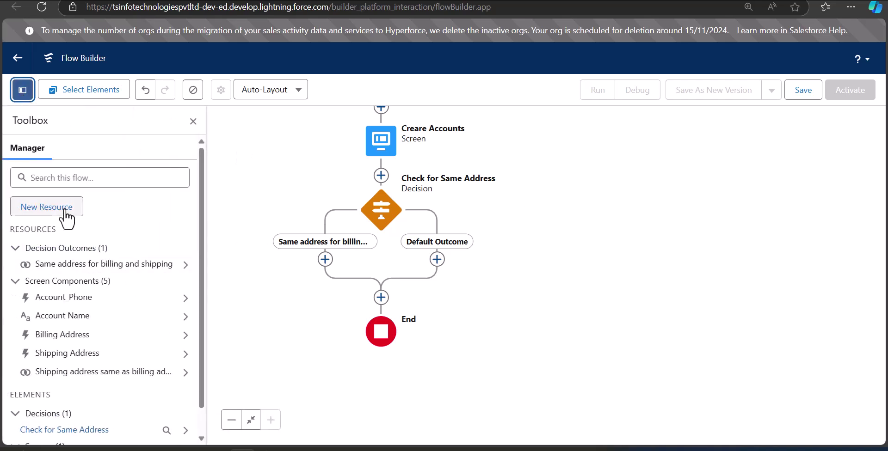
click(46, 206)
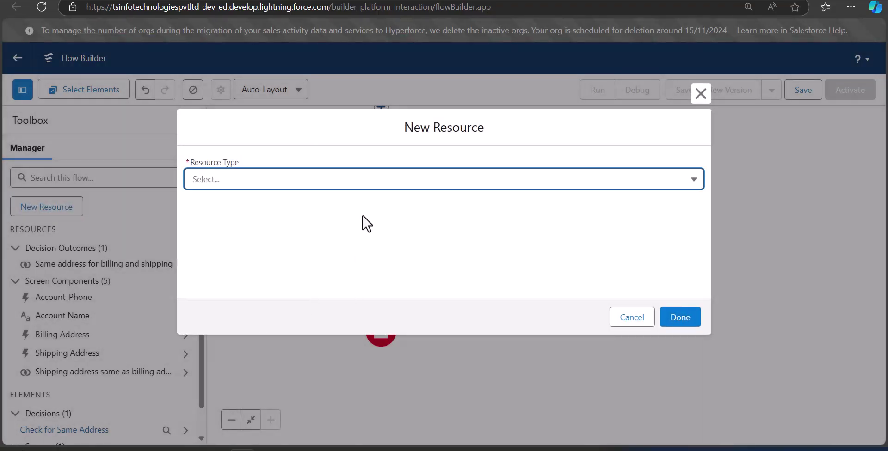
click(385, 186)
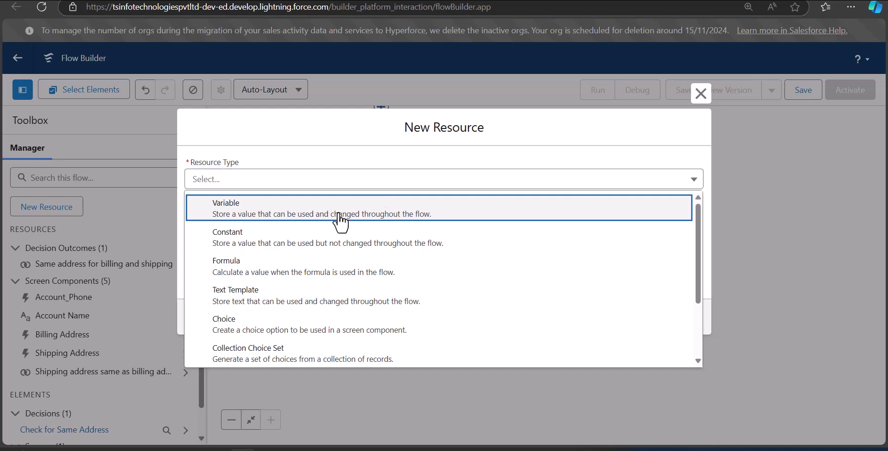
click(342, 209)
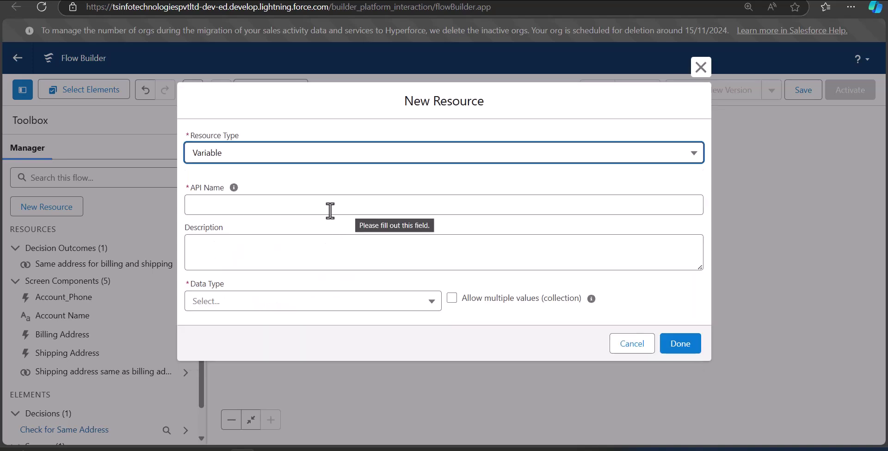
click(293, 203)
text(accountRecord)
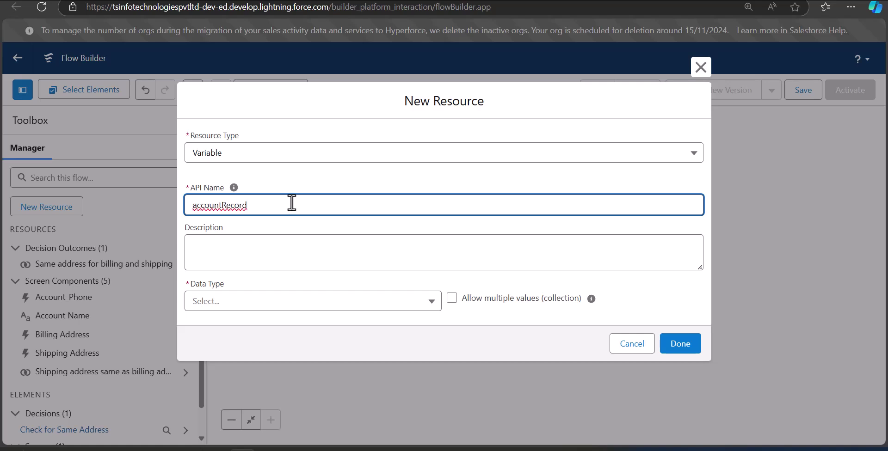
Step: Give the accountRecord variable the data type Record and the object Account, and save it
click(279, 305)
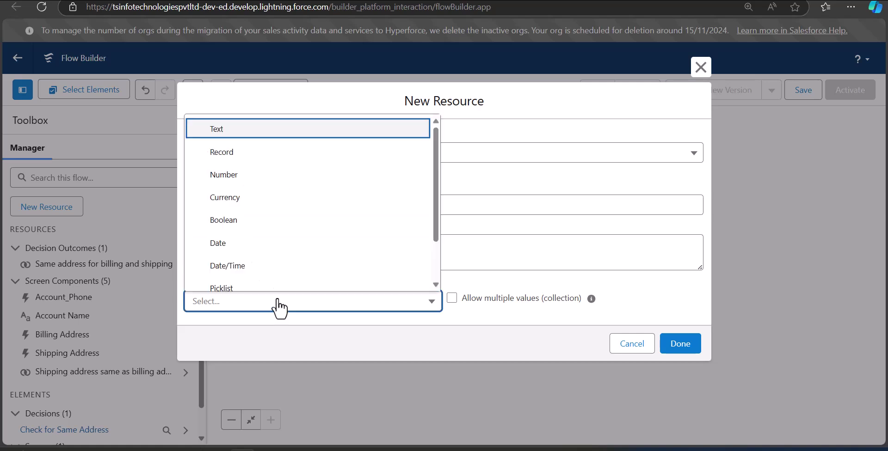
click(277, 152)
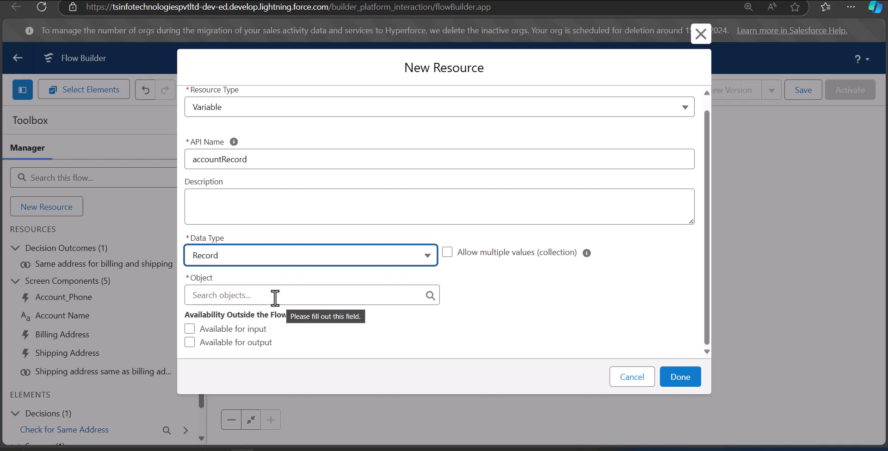
click(275, 298)
click(409, 272)
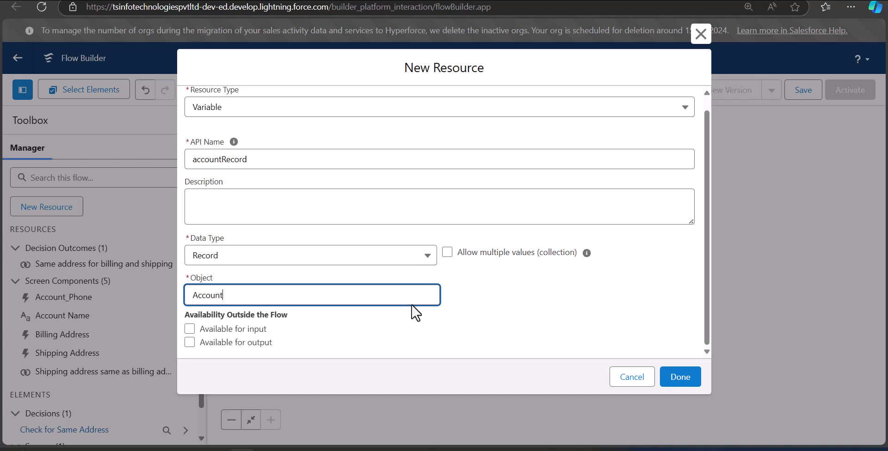
scroll(410, 312, up, 1)
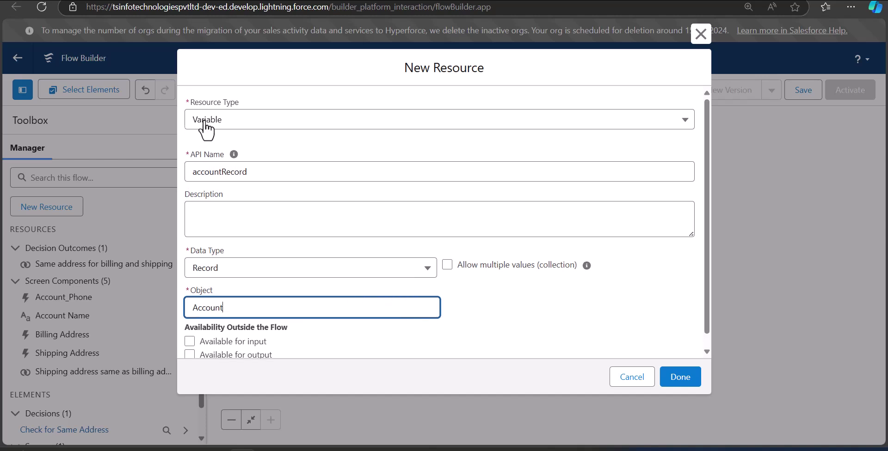
scroll(352, 314, down, 1)
click(687, 386)
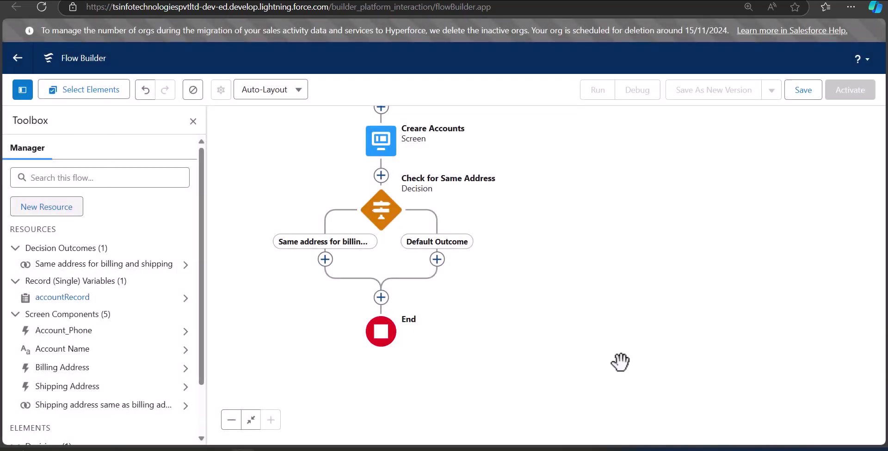
click(193, 121)
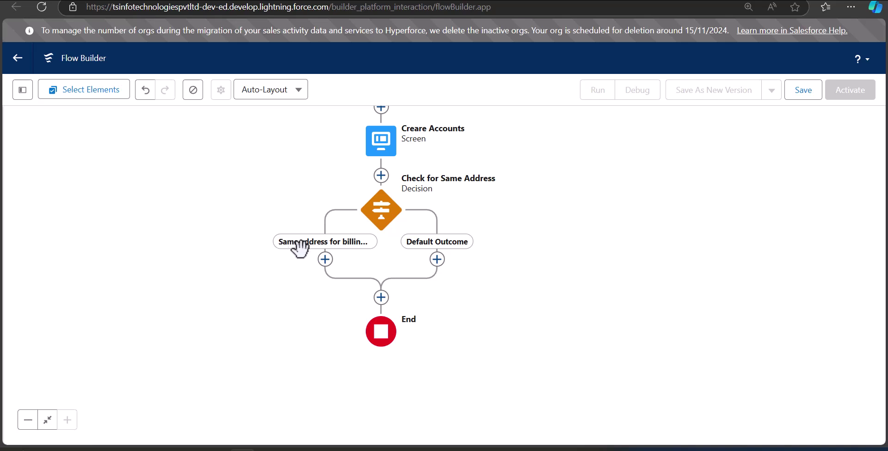
Step: Add an Assignment element on the same-address outcome path, labelled "fill Account details when address is same"
click(325, 259)
scroll(324, 361, down, 5)
scroll(332, 350, up, 4)
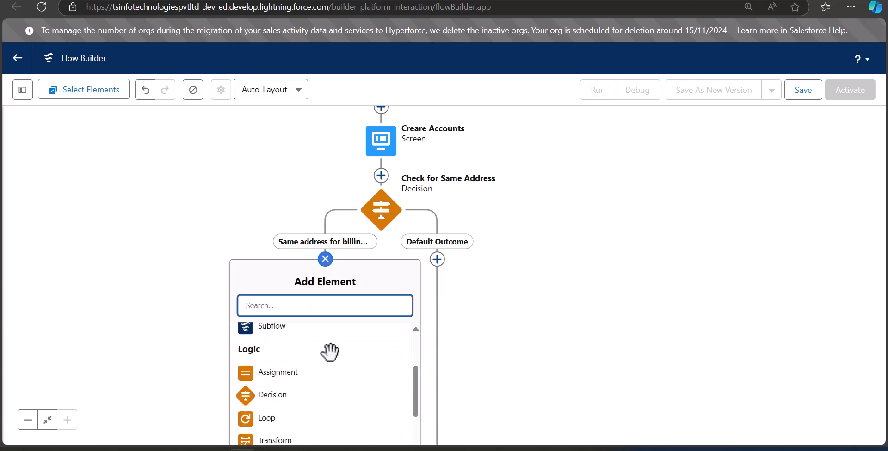
click(317, 378)
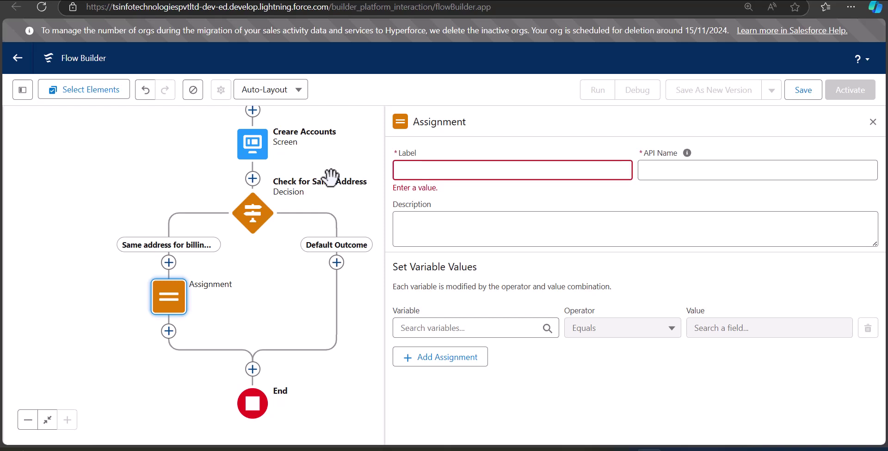
click(447, 169)
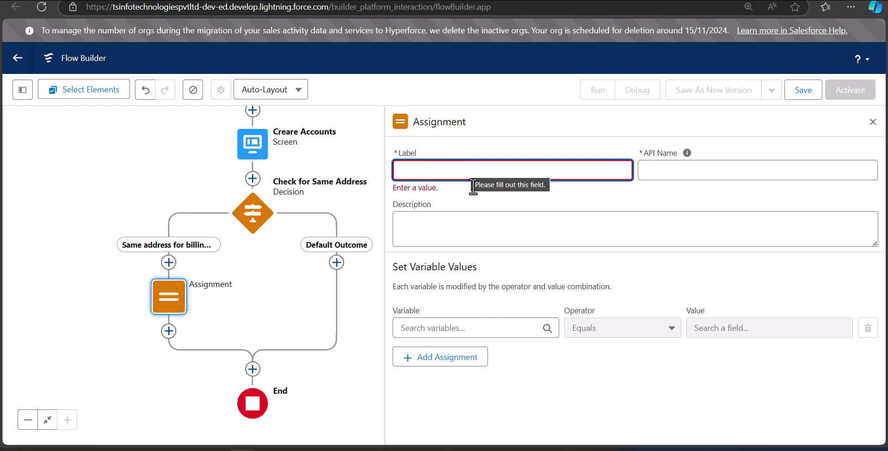
text(fill Account details when address is same)
click(502, 236)
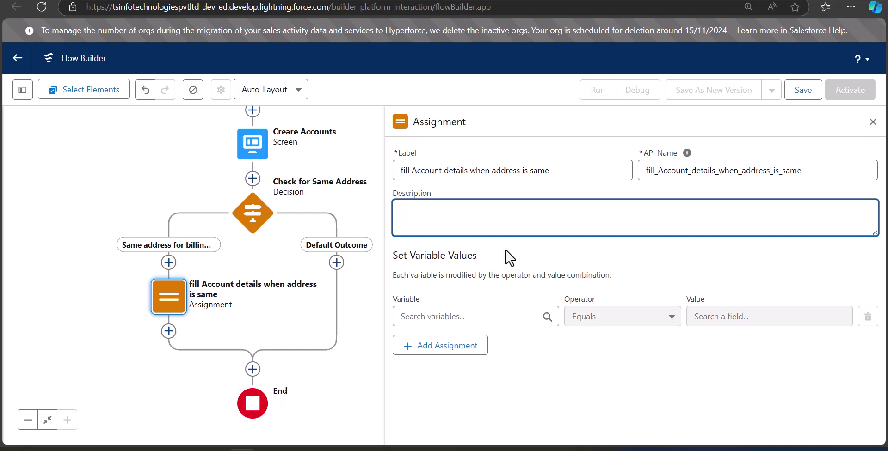
Step: Assign the Account Name entered on the Creare Accounts screen to accountRecord's Account Name with the Equals operator
click(455, 291)
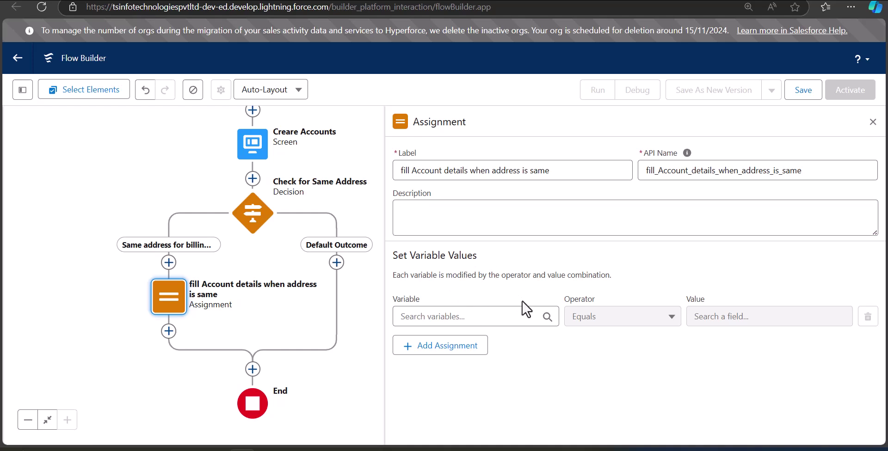
click(476, 318)
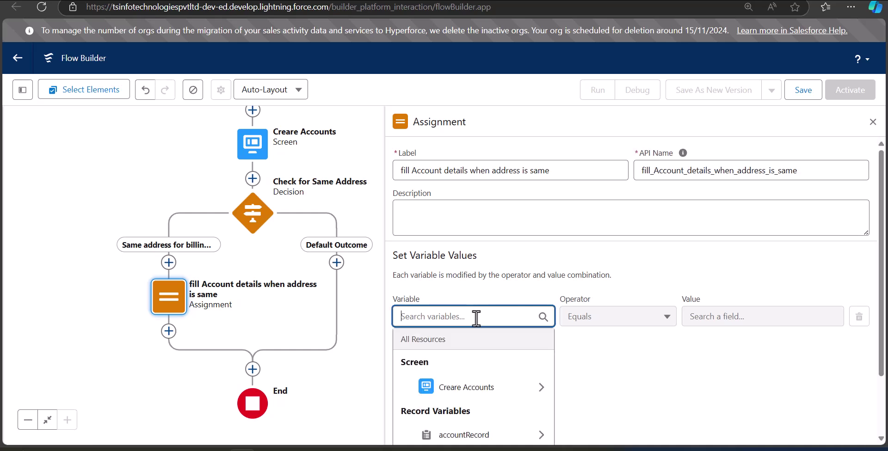
click(464, 434)
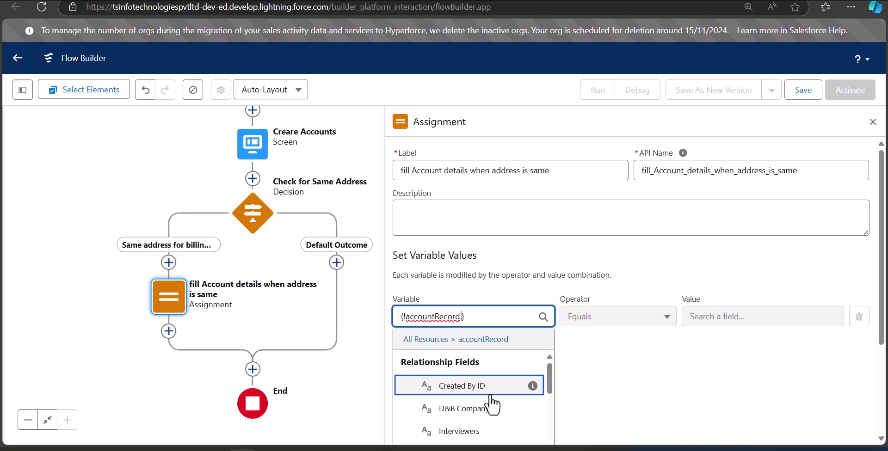
text(Nam)
key(Return)
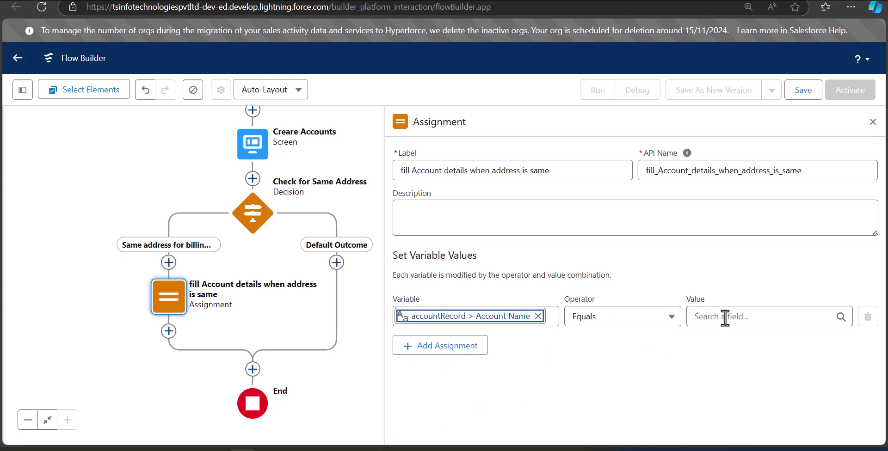
click(724, 318)
text(ac)
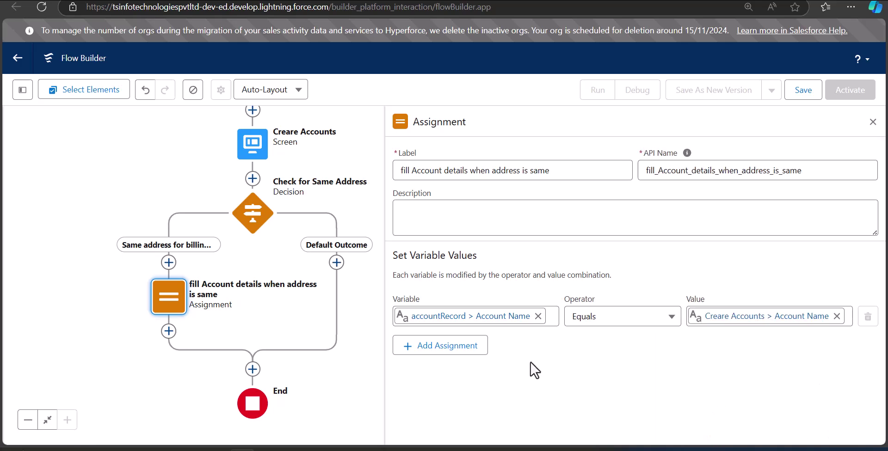
Step: Add an assignment setting accountRecord's Billing City equal to the Billing_address component's City Value
click(423, 350)
click(427, 359)
text(account)
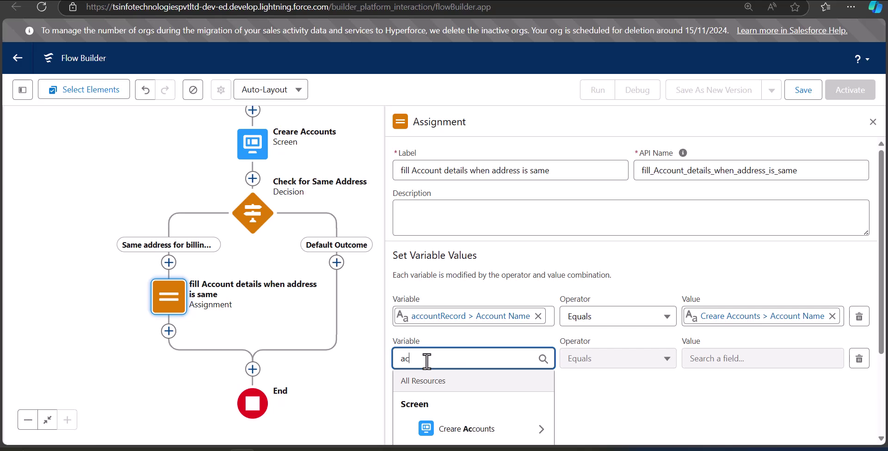
scroll(484, 377, down, 3)
click(480, 365)
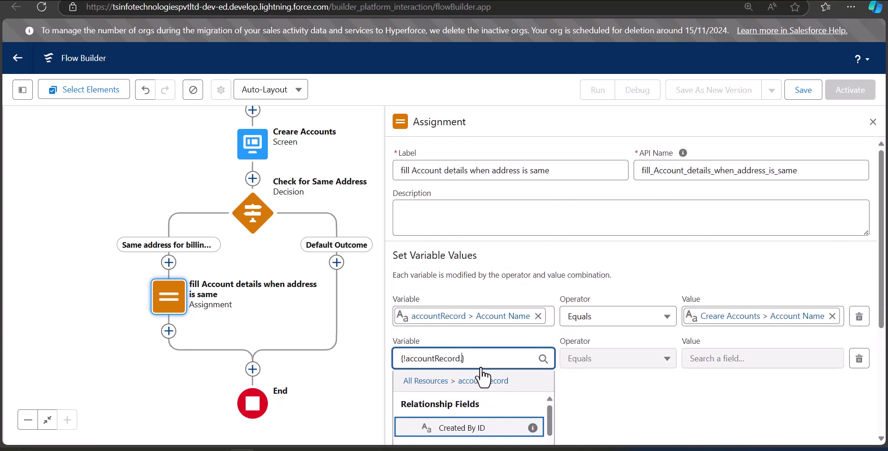
text(Billing)
click(484, 404)
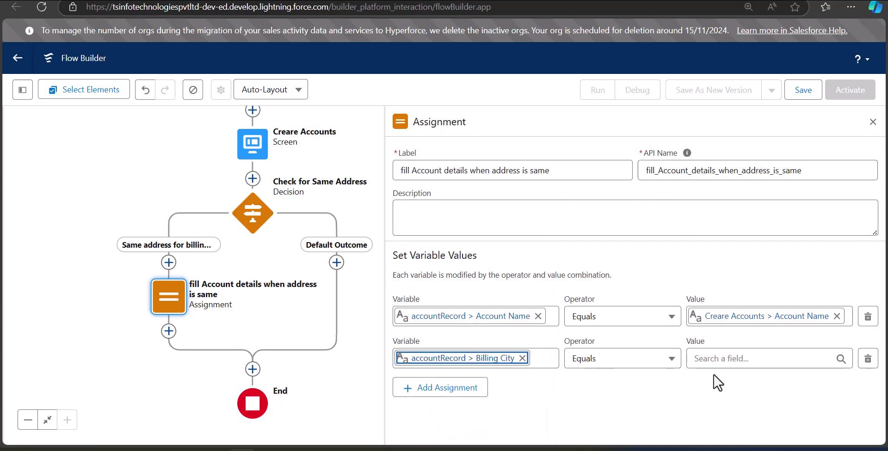
click(738, 360)
text(b)
click(763, 402)
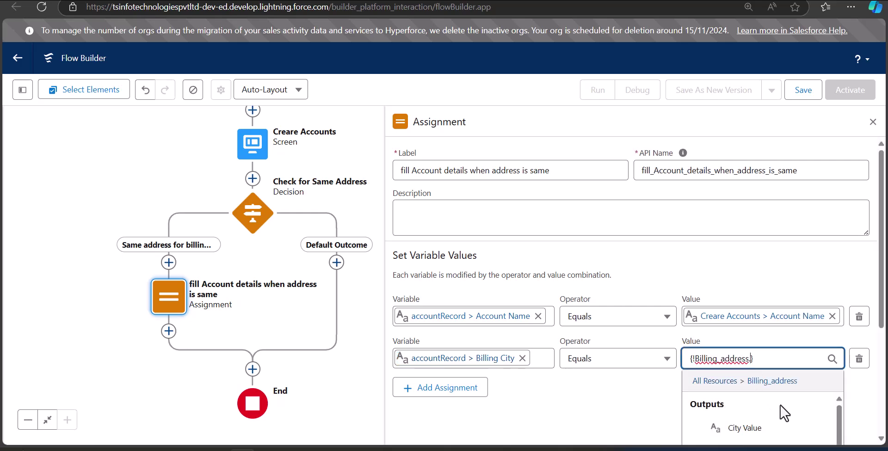
click(758, 427)
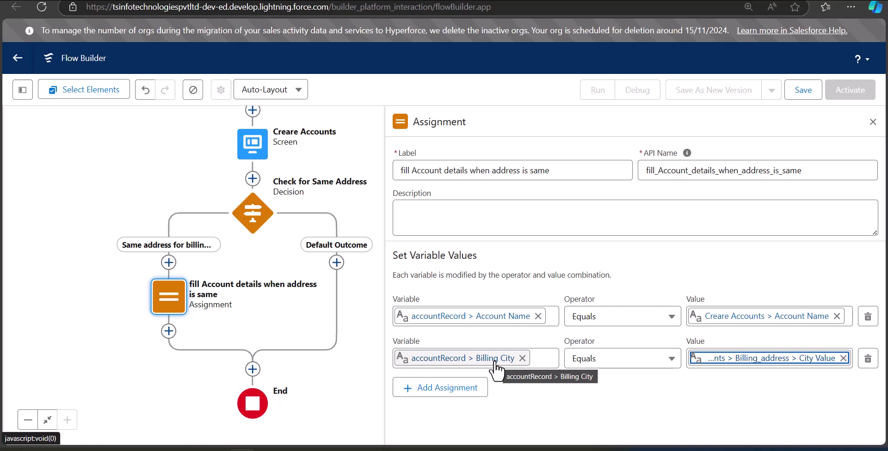
Step: Add assignments filling accountRecord's Billing Street, Zip/Postal Code, State/Province and Country from the matching Billing_address values
click(442, 387)
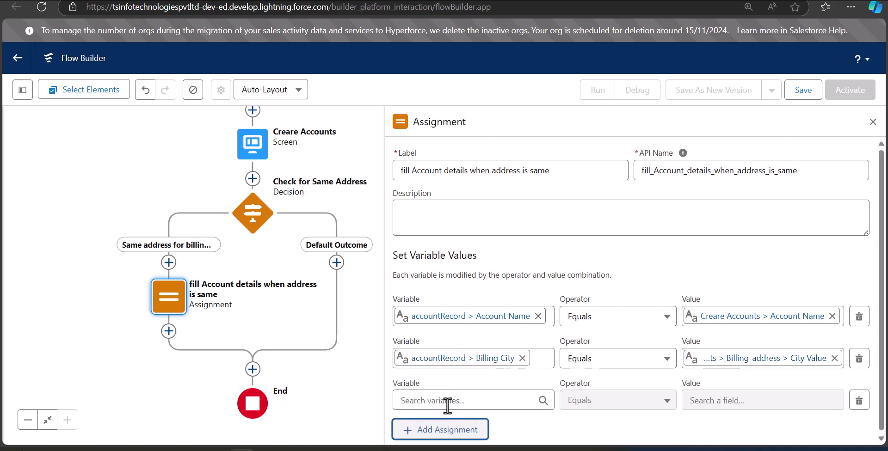
click(447, 401)
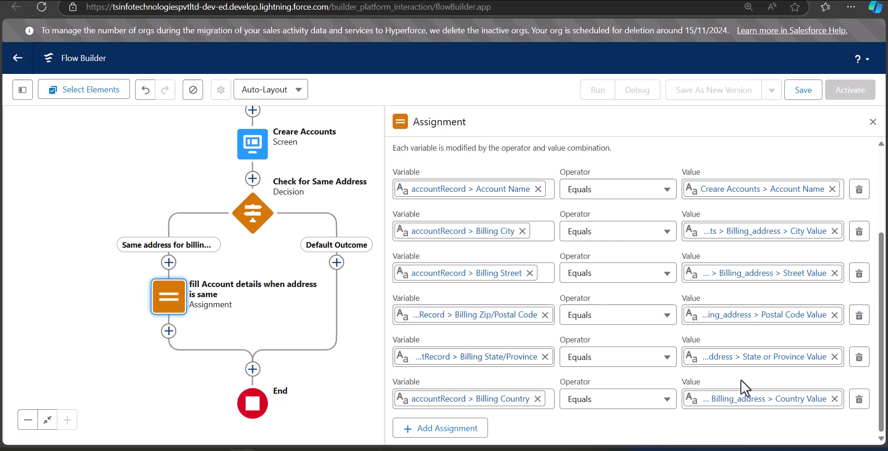
Step: Add another assignment row below Billing Country with accountRecord's Shipping City as its variable
click(428, 430)
scroll(527, 355, down, 1)
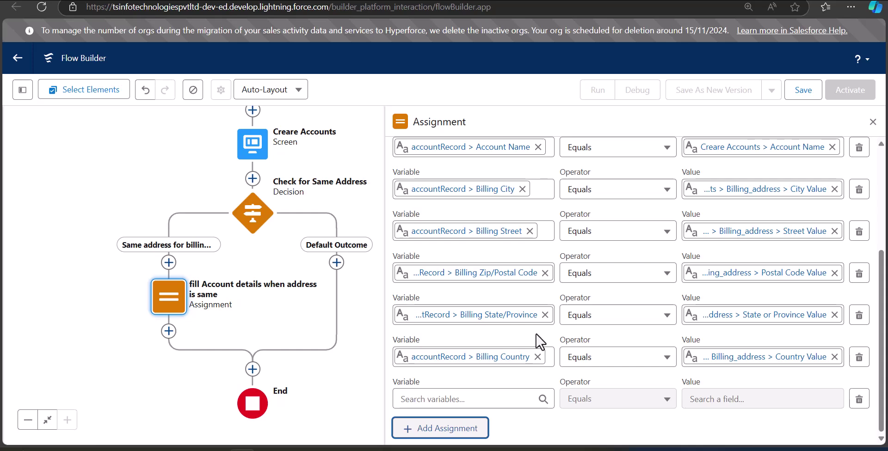
click(500, 398)
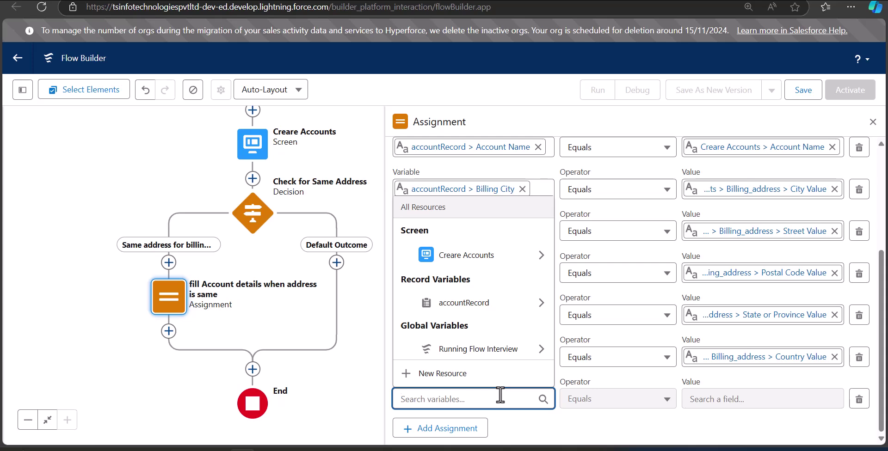
text(account)
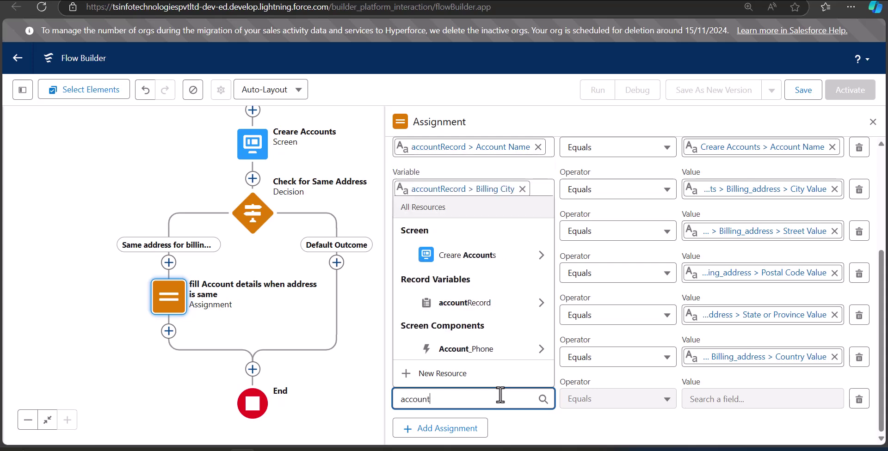
click(528, 303)
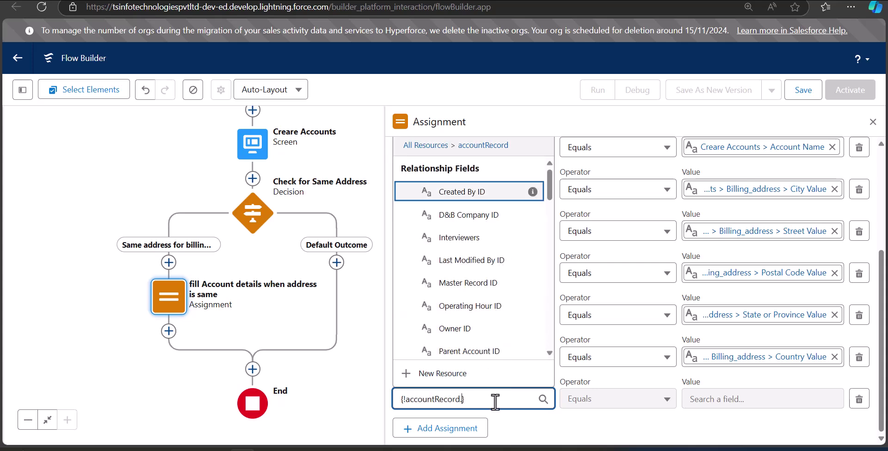
text(shi)
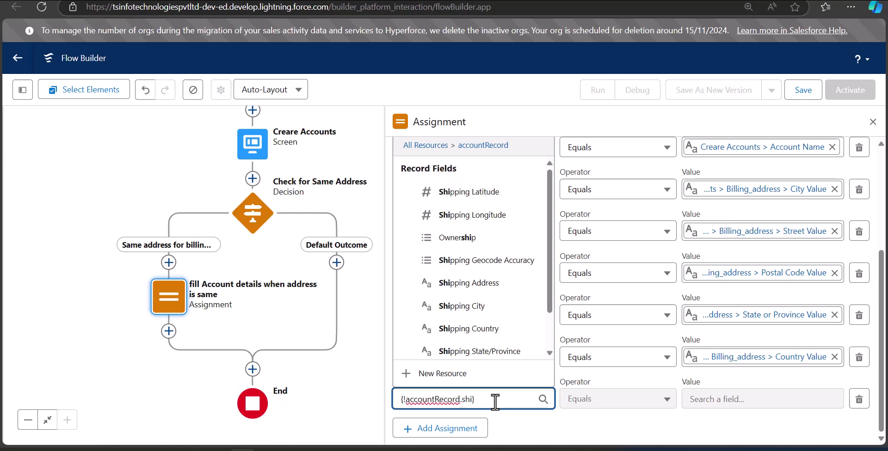
text(ppingcity)
Step: Set the value of the Shipping City assignment to the Billing_address component's City Value
click(720, 400)
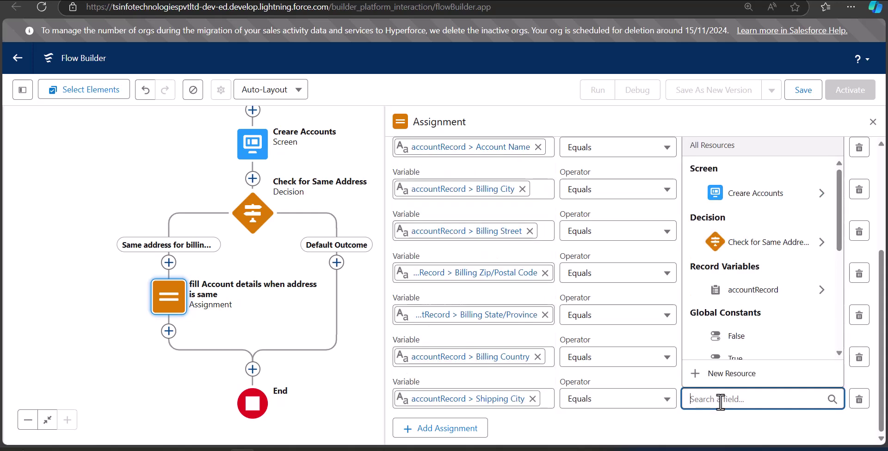
text(bi)
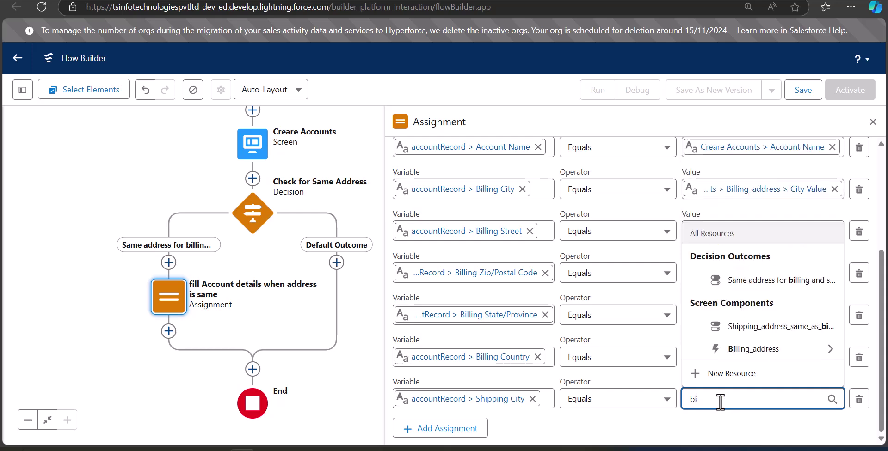
text(lling)
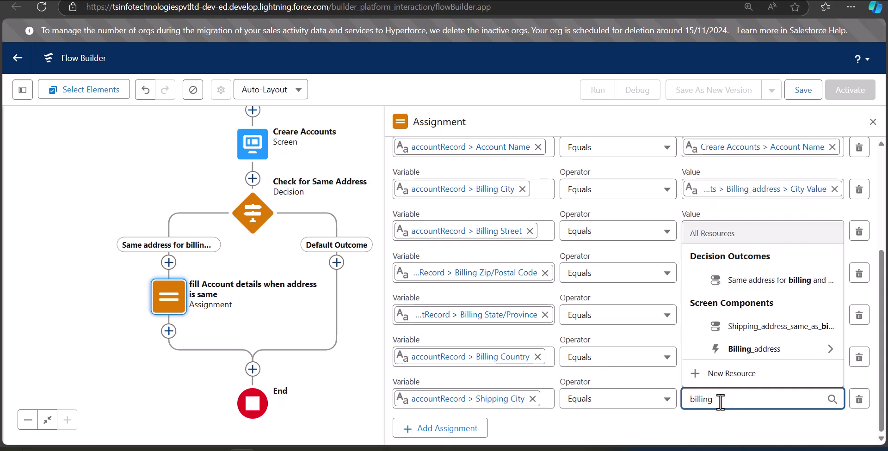
click(759, 349)
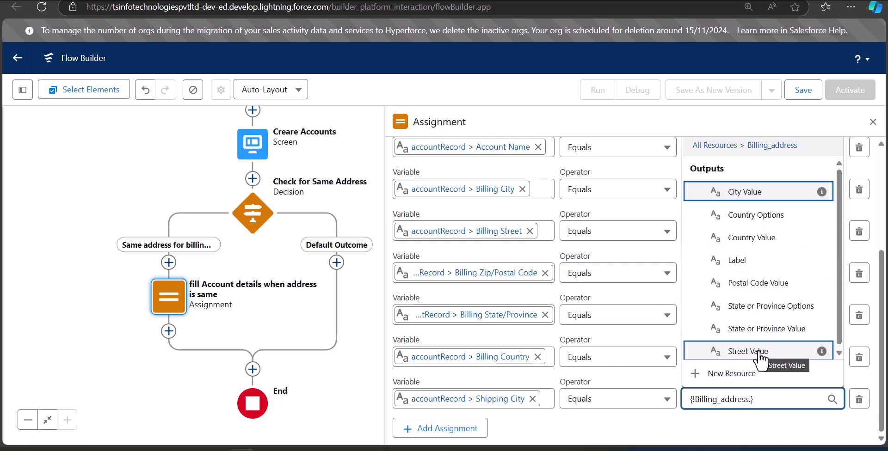
text(city)
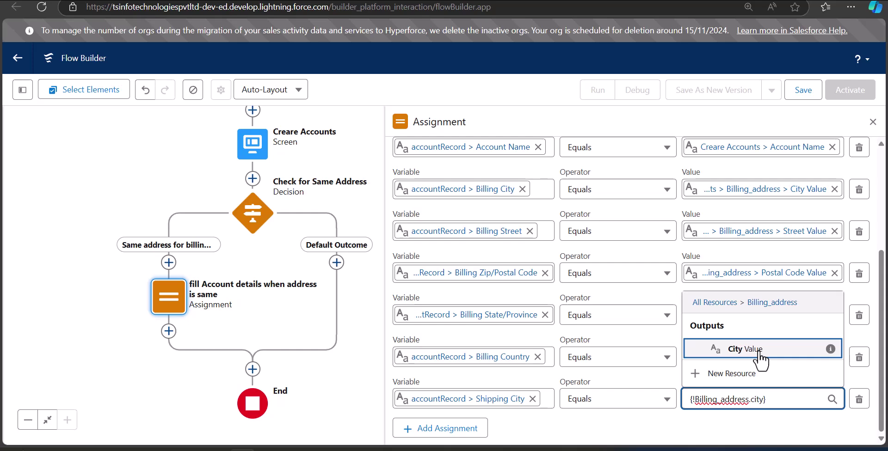
click(759, 352)
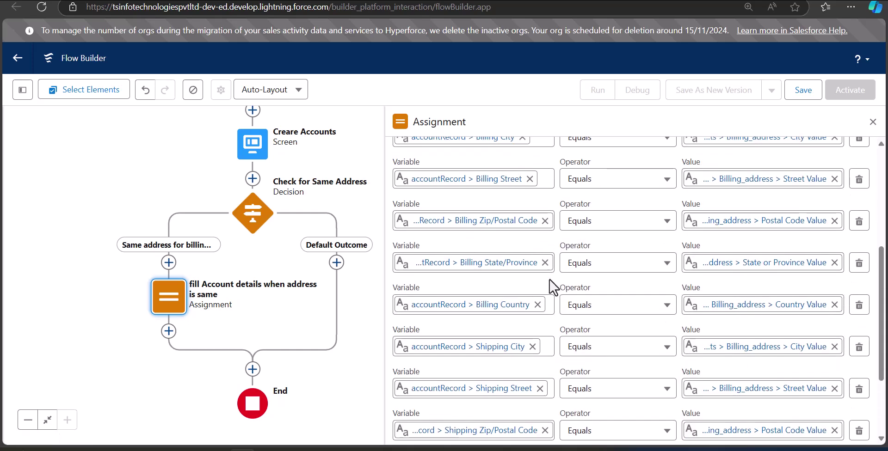
Step: Review the billing and shipping field assignments and close the same-address Assignment's settings
scroll(551, 287, up, 3)
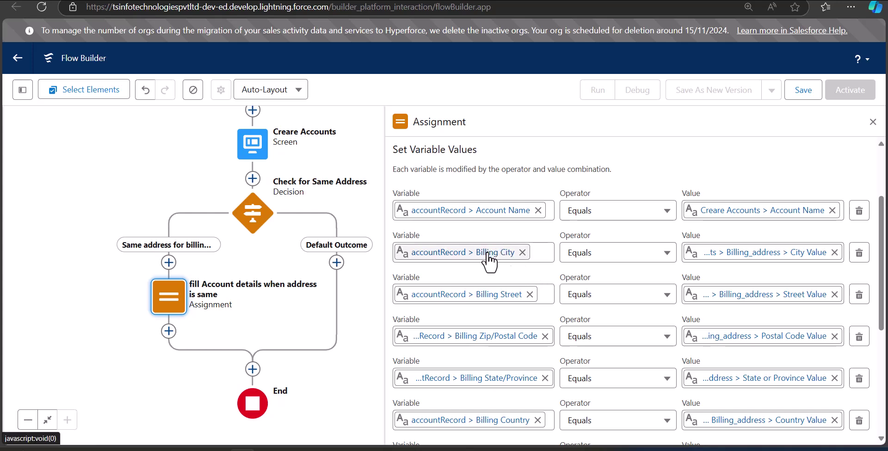
scroll(531, 295, down, 1)
scroll(531, 294, down, 5)
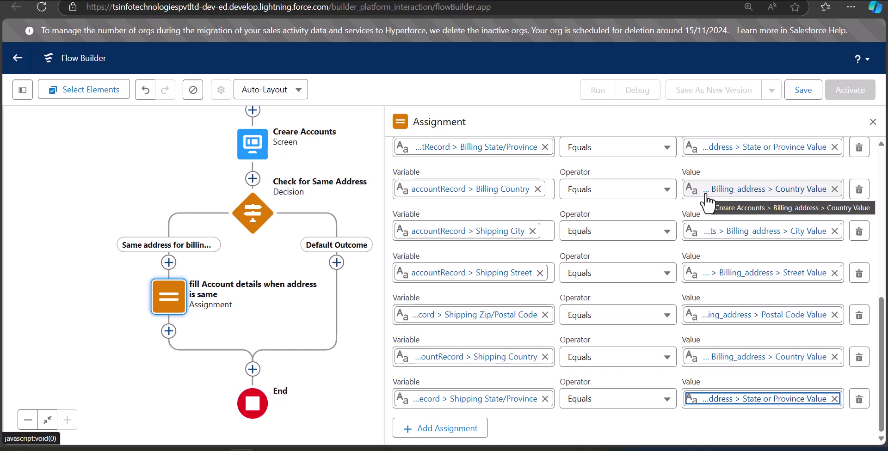
click(873, 122)
Step: Add an Assignment element on the Default Outcome path, labelled "When both address are different"
drag(452, 257, 461, 216)
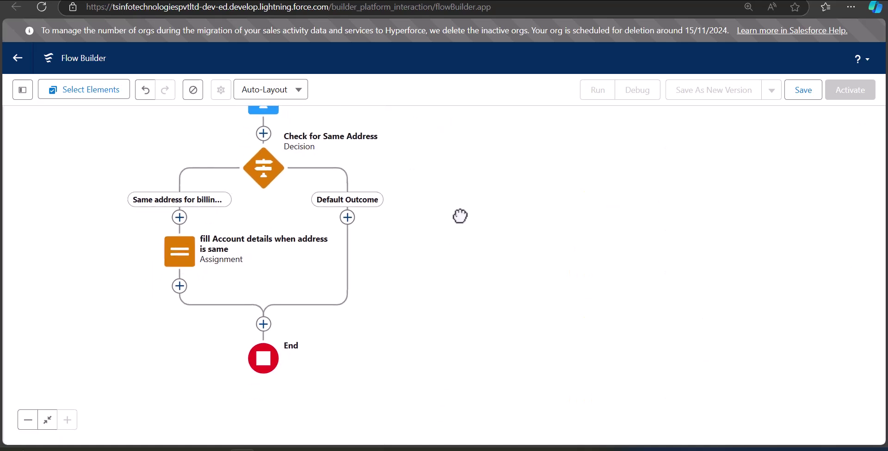
click(348, 219)
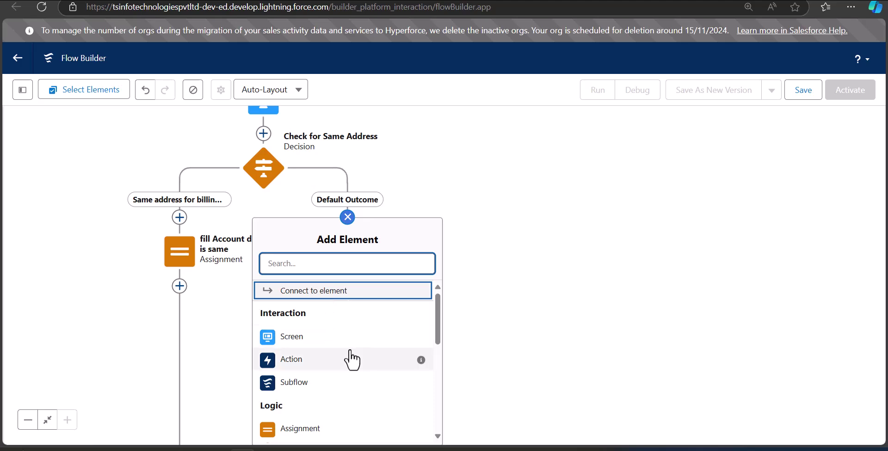
scroll(346, 359, down, 3)
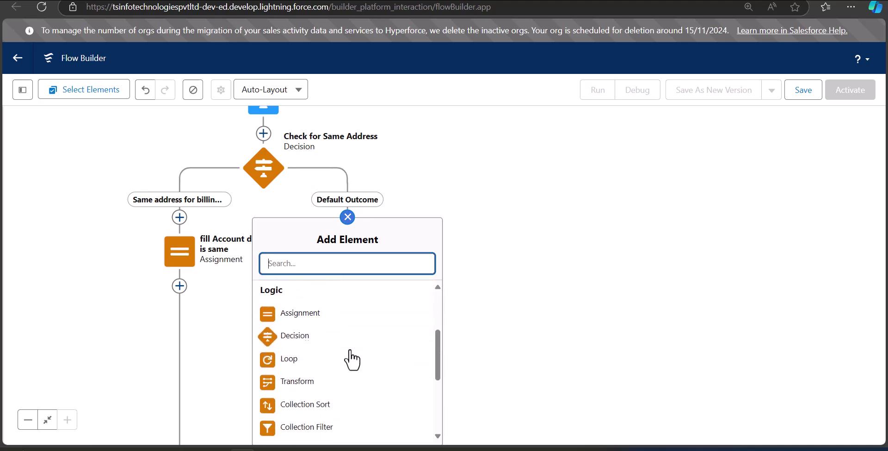
click(328, 314)
text(When)
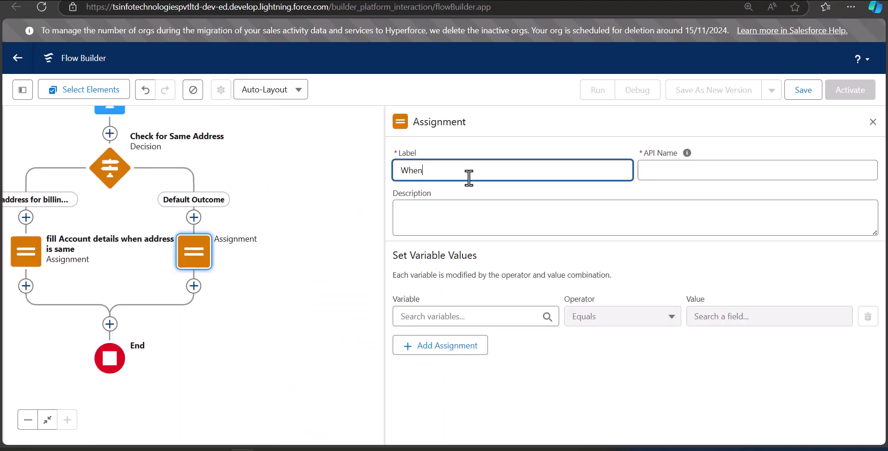
text( both address are different)
click(548, 278)
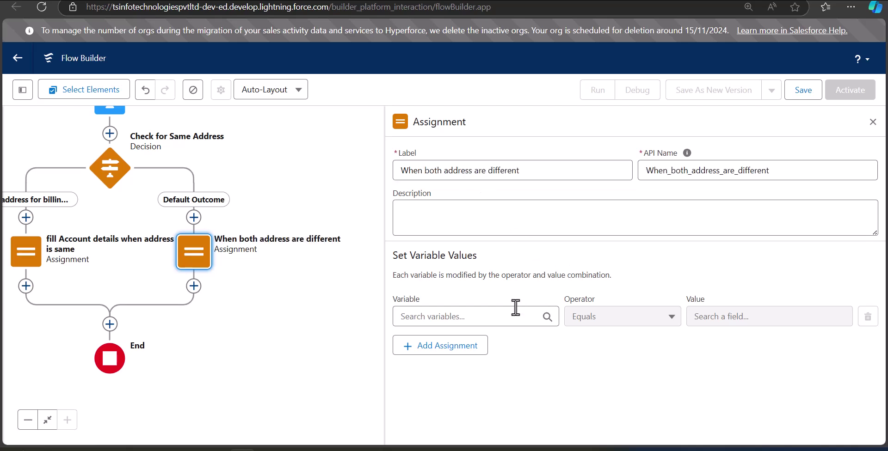
Step: Choose accountRecord's Shipping City as the variable of the first assignment row in the different-address element
click(478, 319)
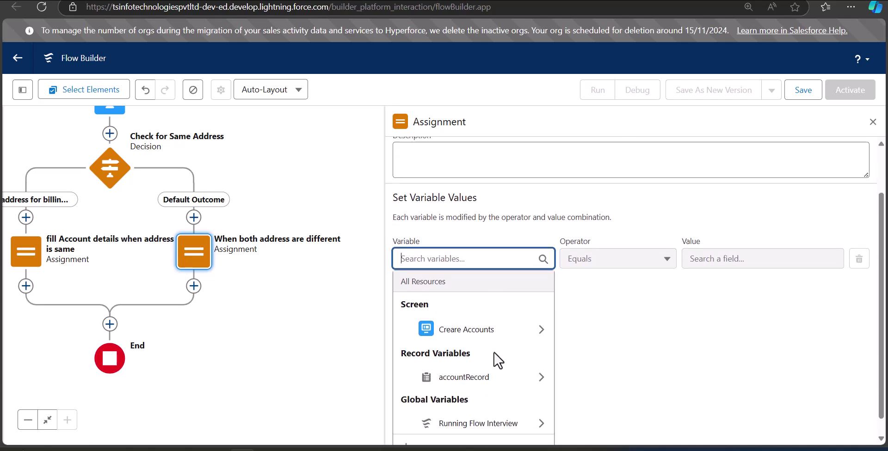
click(495, 357)
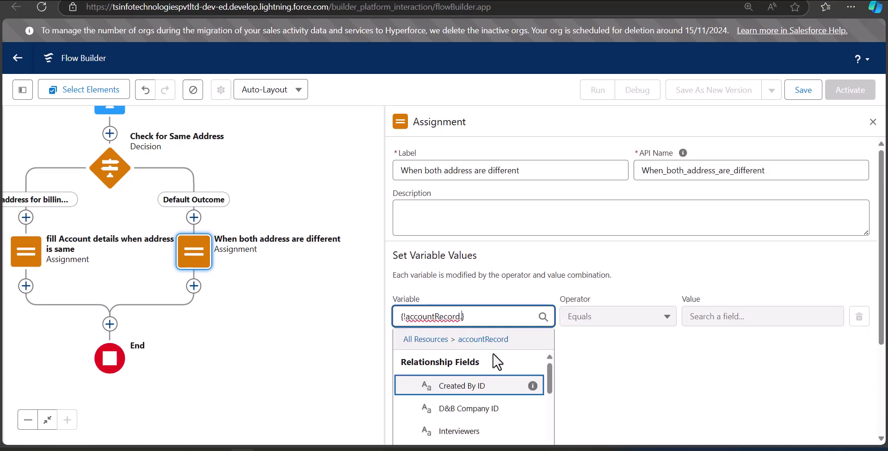
text(shipping)
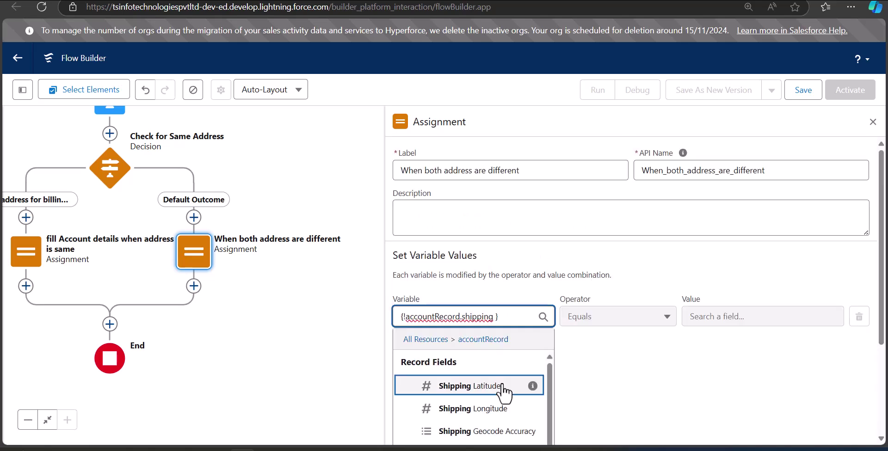
text( ci)
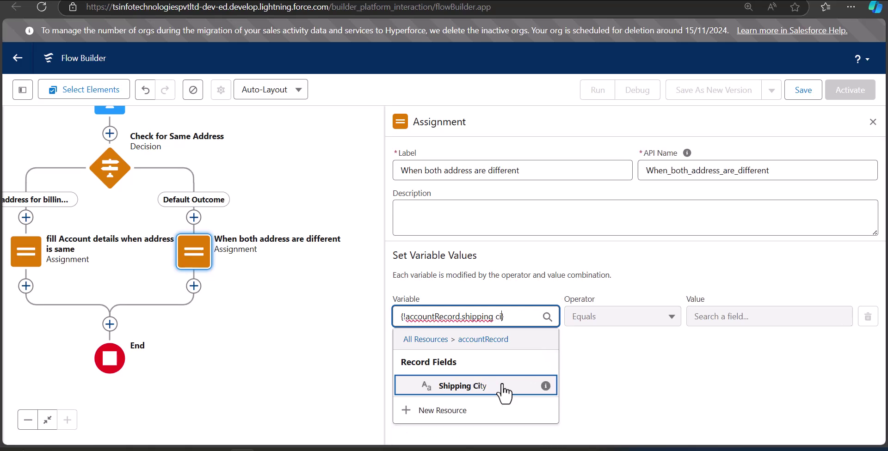
click(505, 394)
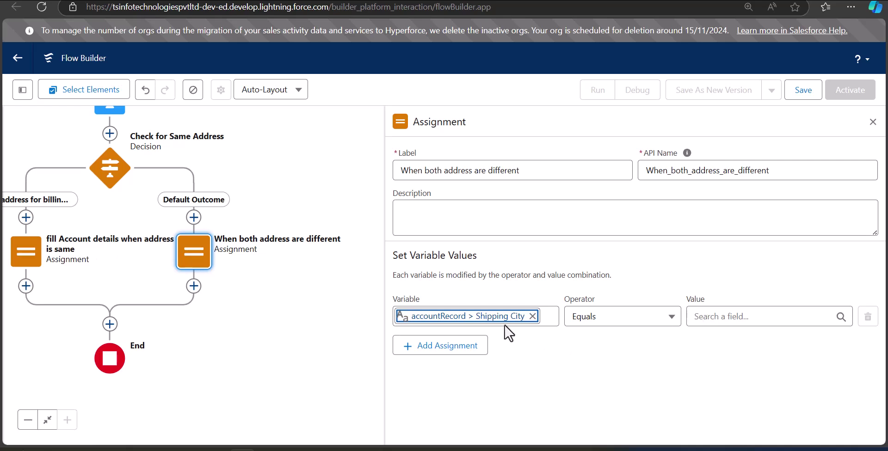
Step: Set the value of the different-address element's Shipping City assignment to the Shipping_address component's City Value
click(782, 317)
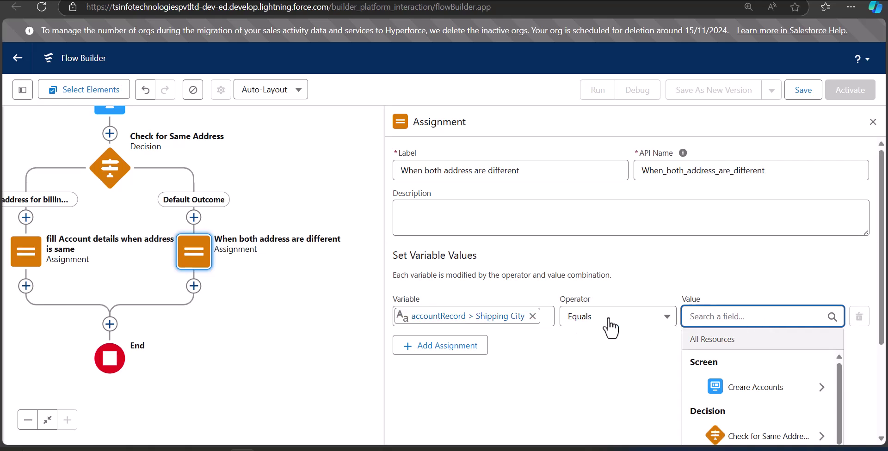
click(715, 302)
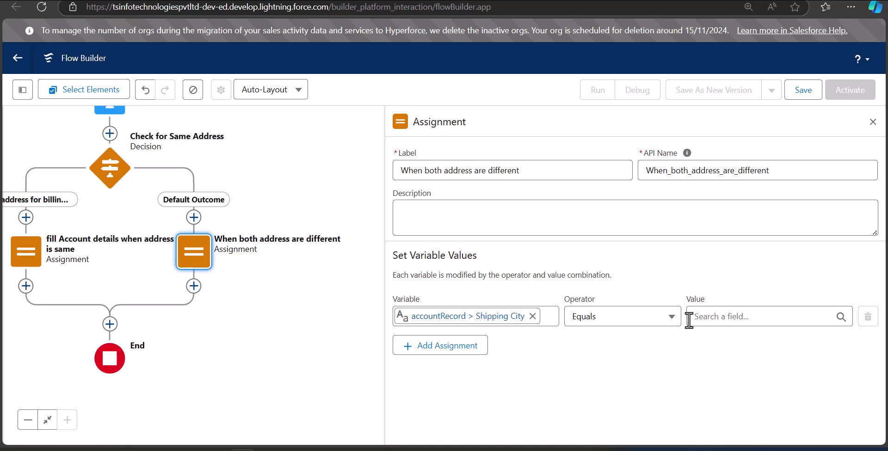
click(723, 317)
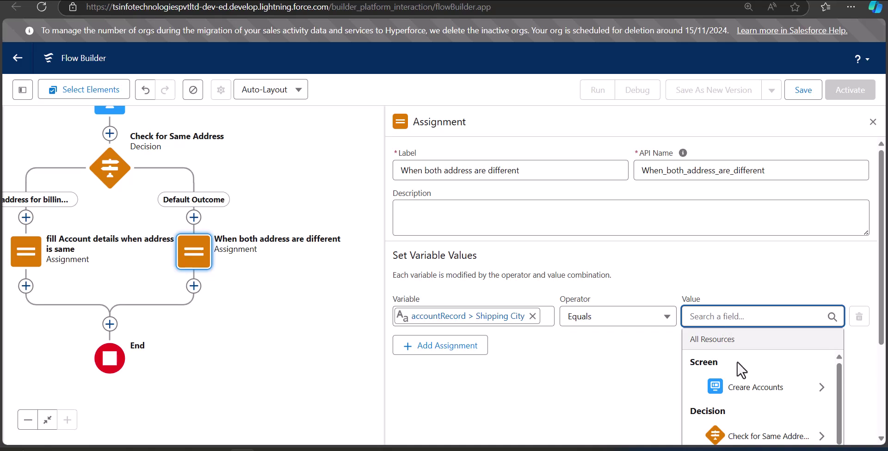
scroll(740, 369, down, 2)
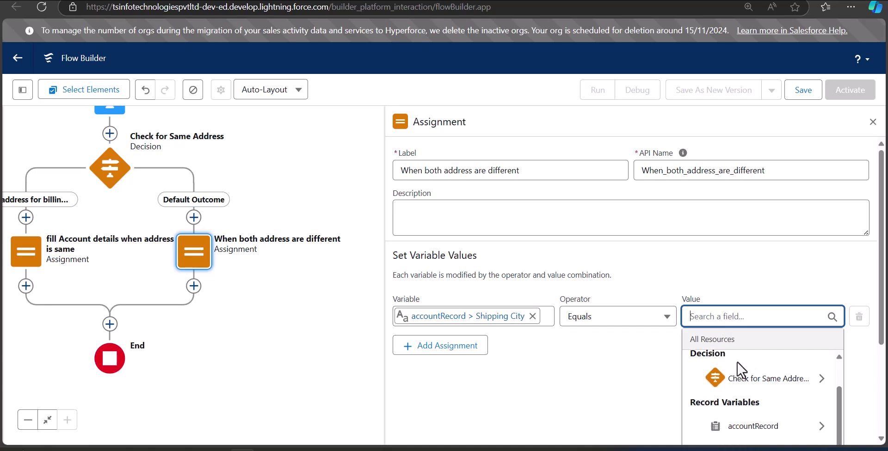
click(758, 403)
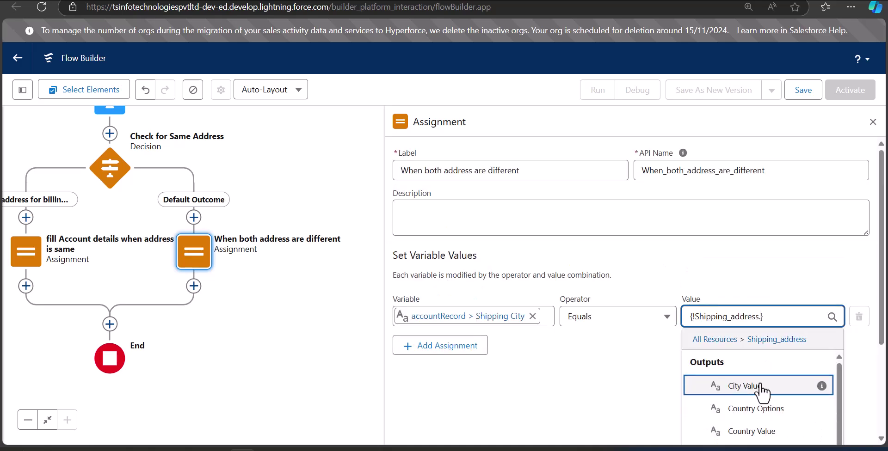
click(760, 386)
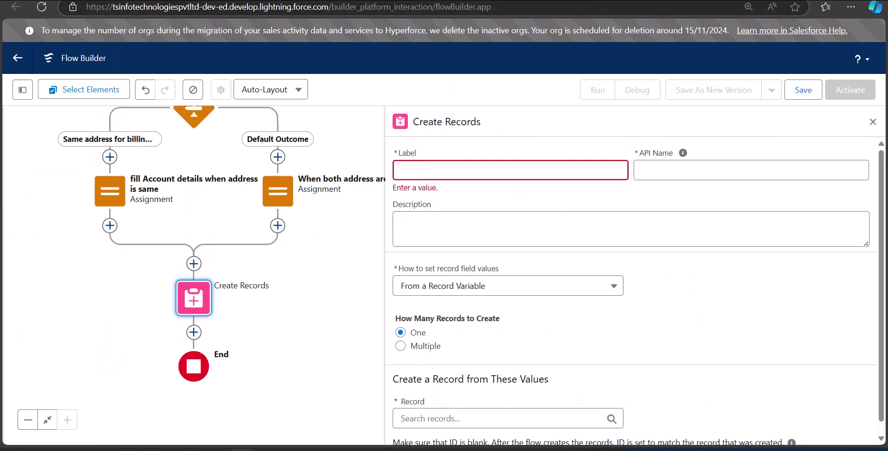
Step: Label the new Create Records element "Create Accounts", with the API name Create_Accounts
click(449, 171)
text(Create Accounts)
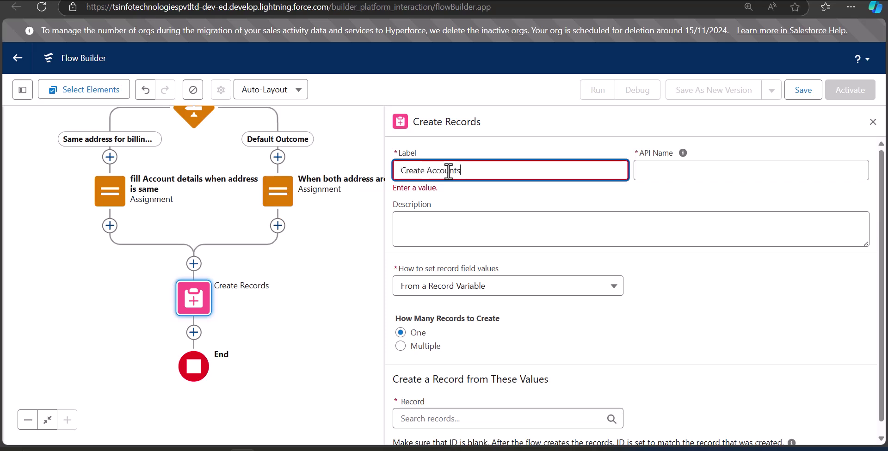
click(666, 170)
click(683, 310)
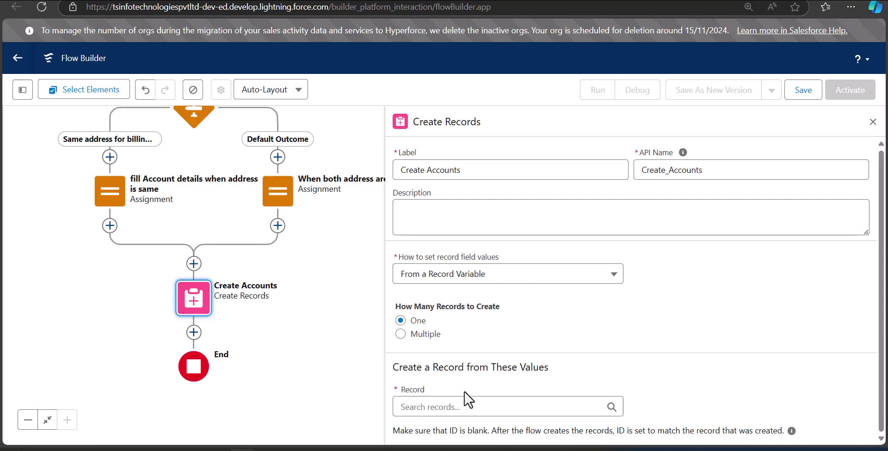
Step: Choose accountRecord as the record to create in the Create Accounts element and close its settings
click(463, 408)
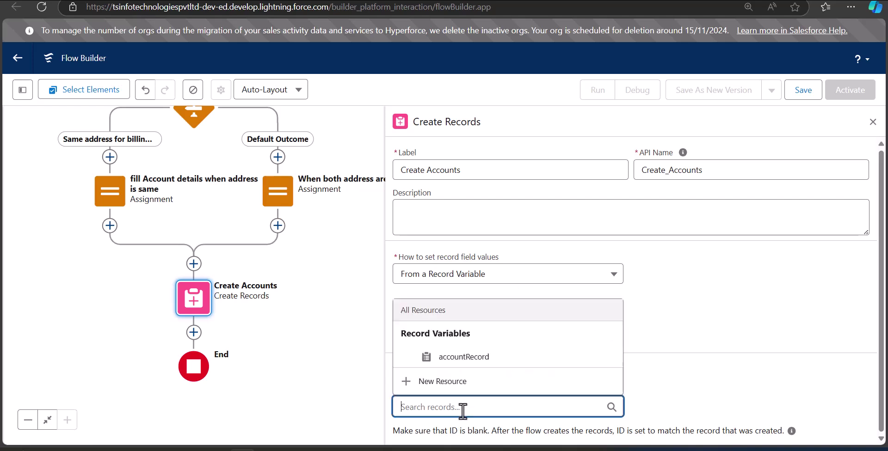
click(469, 368)
scroll(737, 347, down, 1)
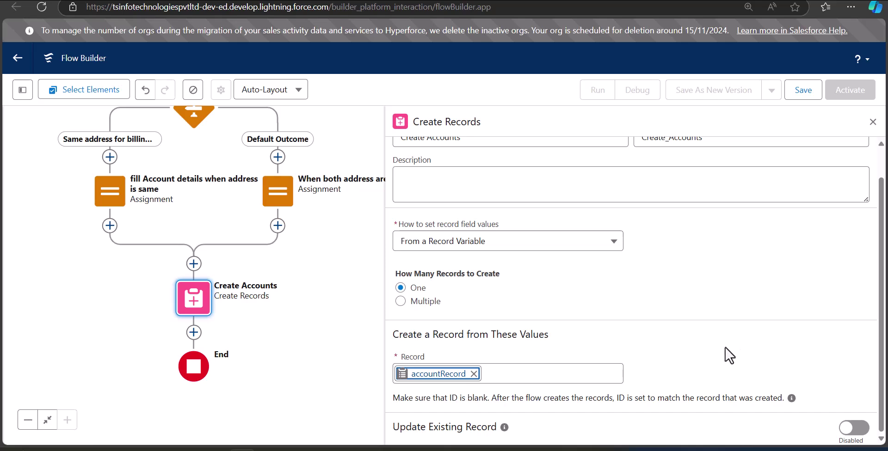
scroll(800, 305, up, 1)
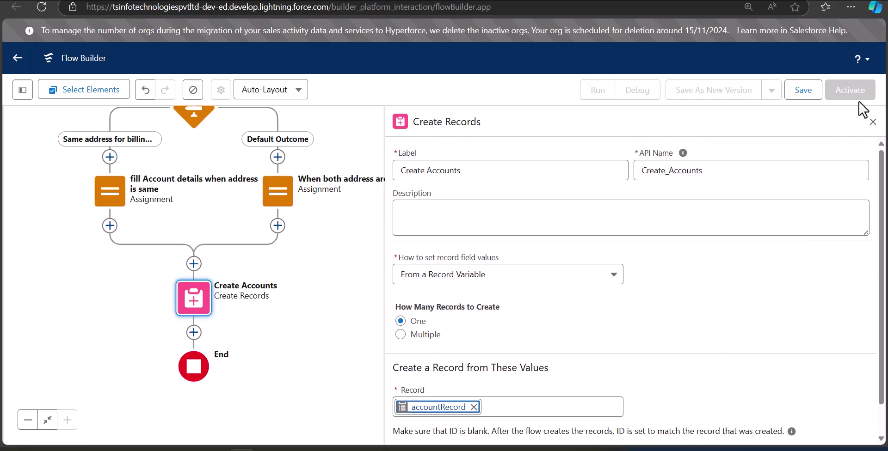
click(873, 122)
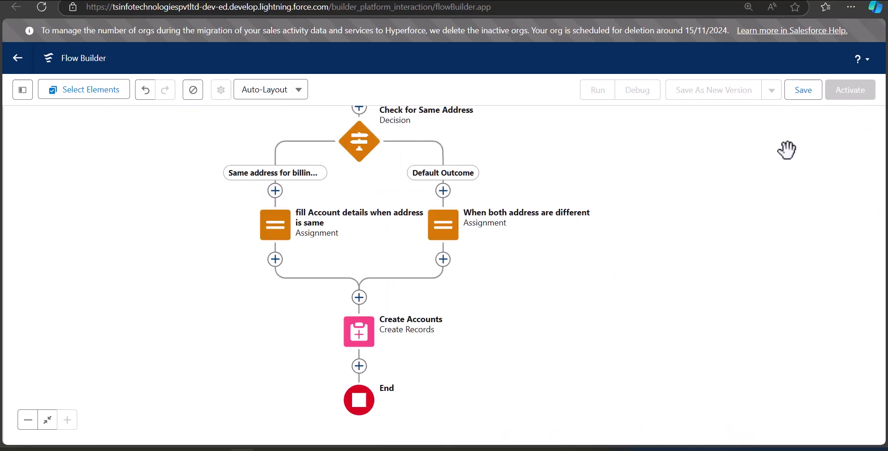
Step: Save the flow with the label "Create Account Records" and the API name Create_Account_Records
click(803, 89)
click(318, 192)
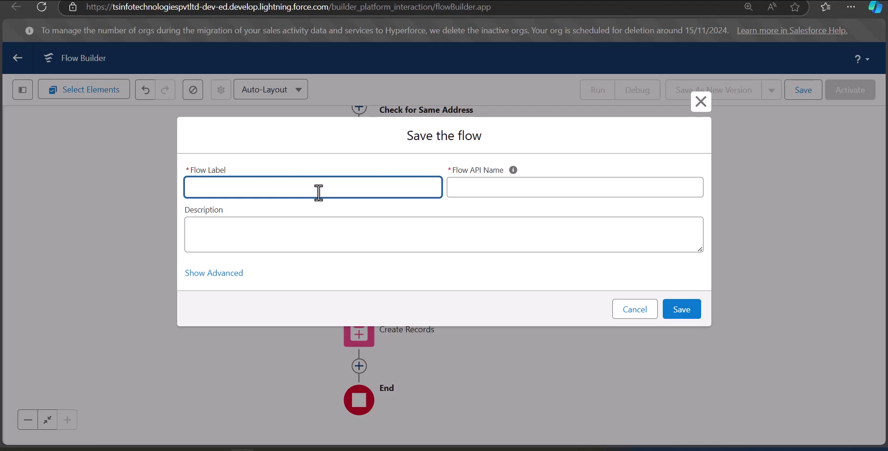
text(Create Account Records)
click(499, 187)
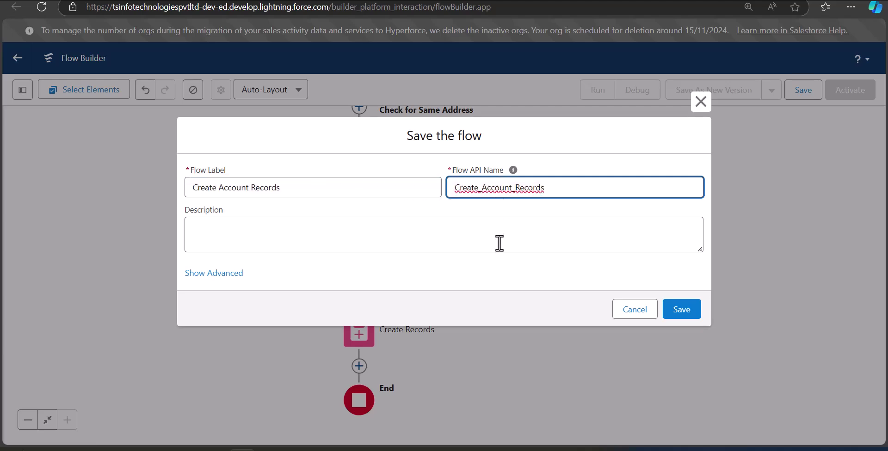
click(682, 313)
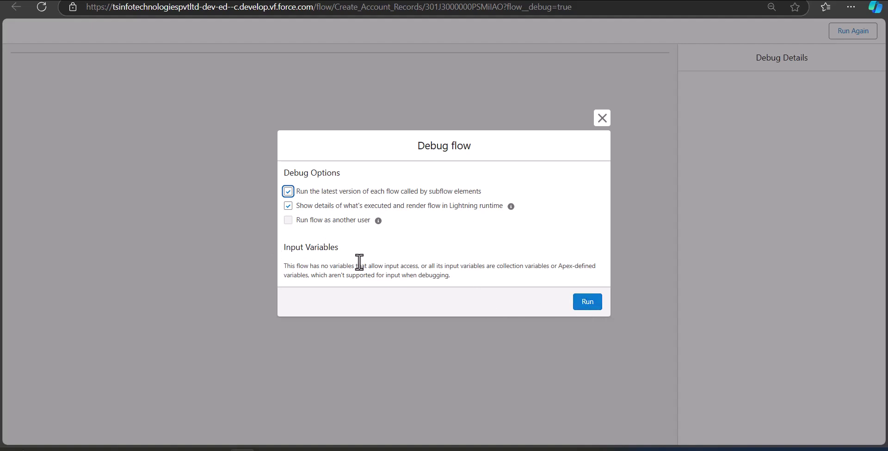
Step: Start a debug run of the flow and tick "Shipping address same as billing address" on its screen
click(582, 309)
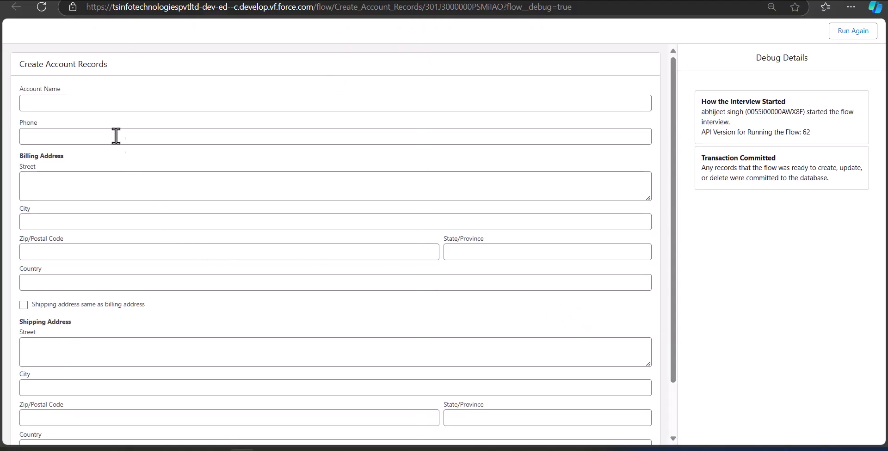
key(ctrl+plus)
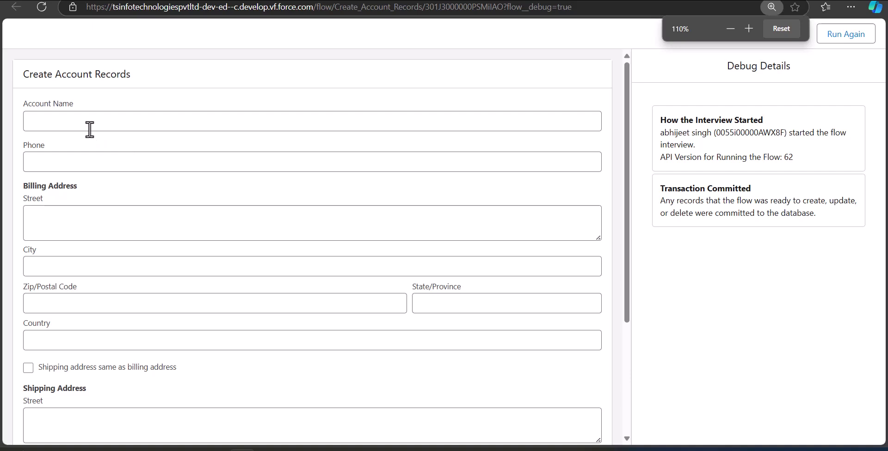
scroll(160, 183, down, 2)
scroll(200, 247, up, 2)
click(132, 122)
click(280, 165)
scroll(36, 218, down, 3)
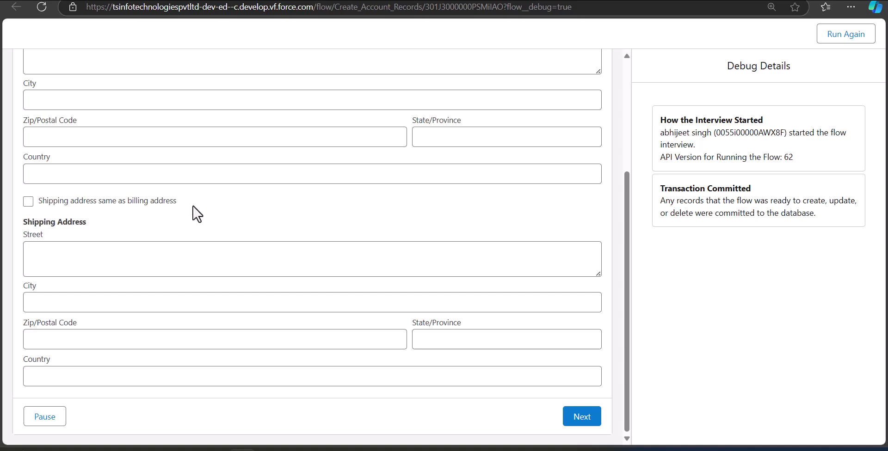
click(28, 202)
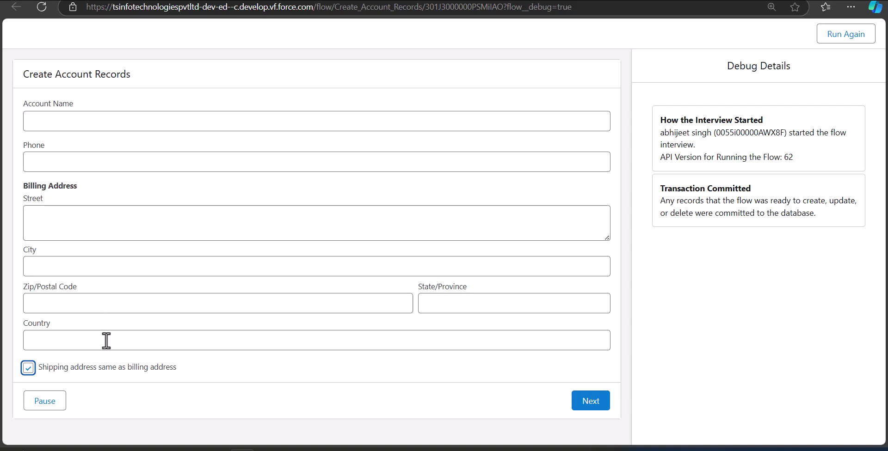
Step: Fill in the account name "Test account Apex", a phone number and the billing address, and submit the flow screen
click(161, 126)
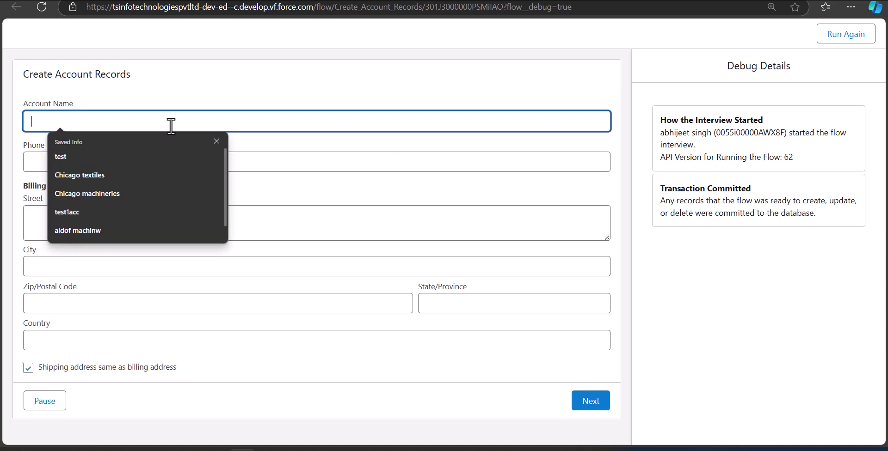
click(143, 193)
click(65, 360)
click(193, 386)
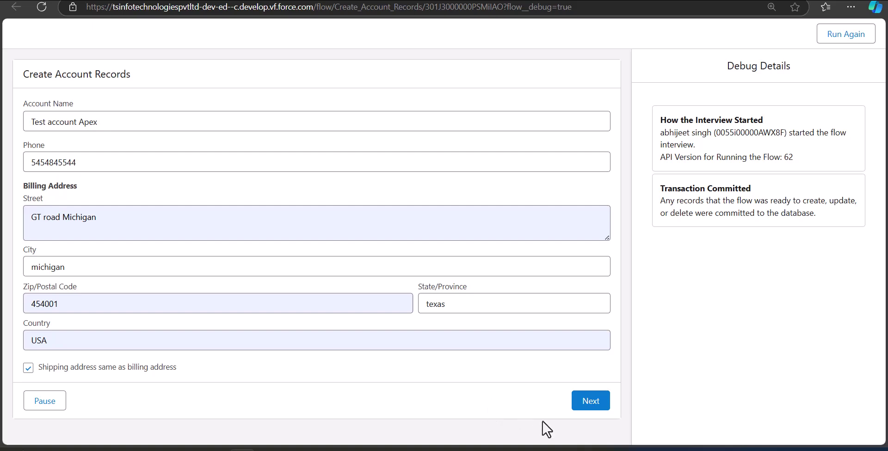
click(586, 403)
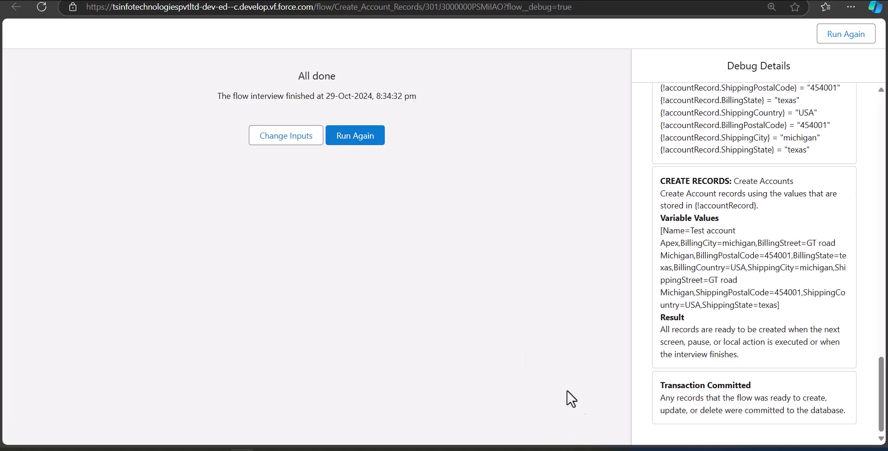
Step: Examine the run's debug details, check Test account Apex in the recently viewed accounts, and return to the flow
scroll(754, 277, up, 8)
scroll(754, 264, up, 5)
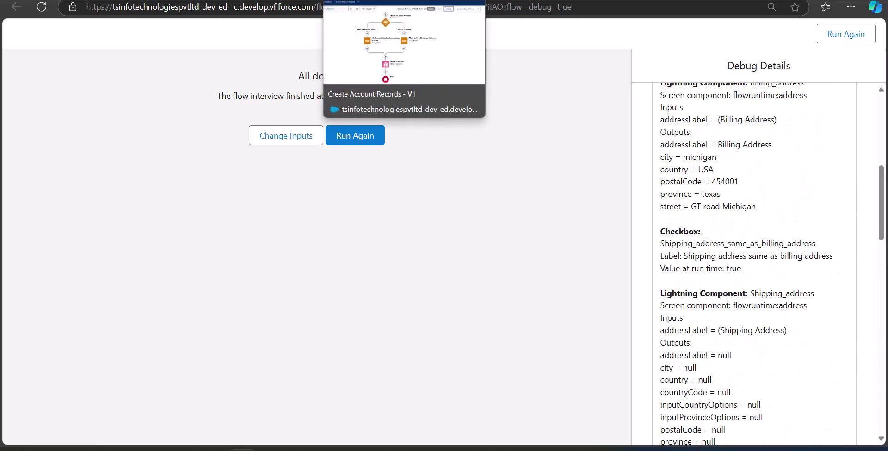
click(404, 1)
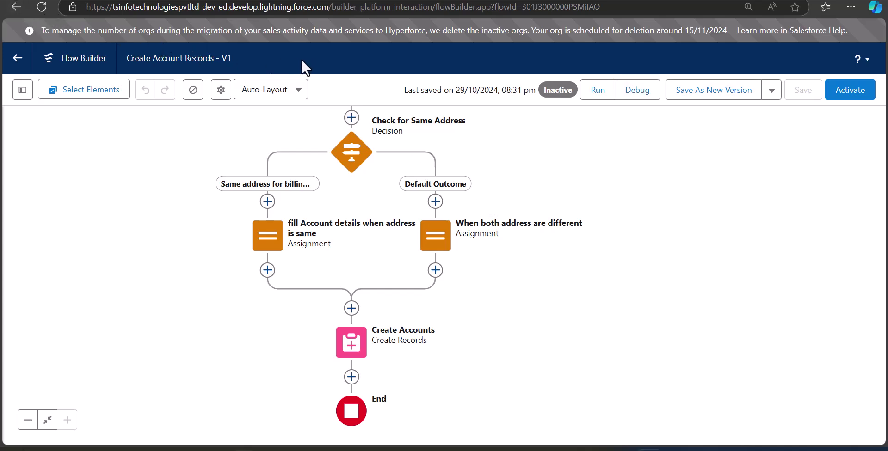
key(ctrl+Tab)
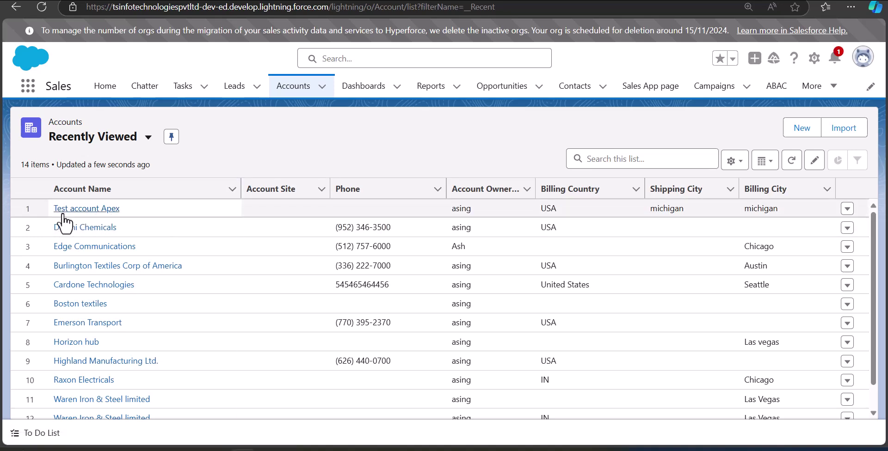
key(ctrl+Tab)
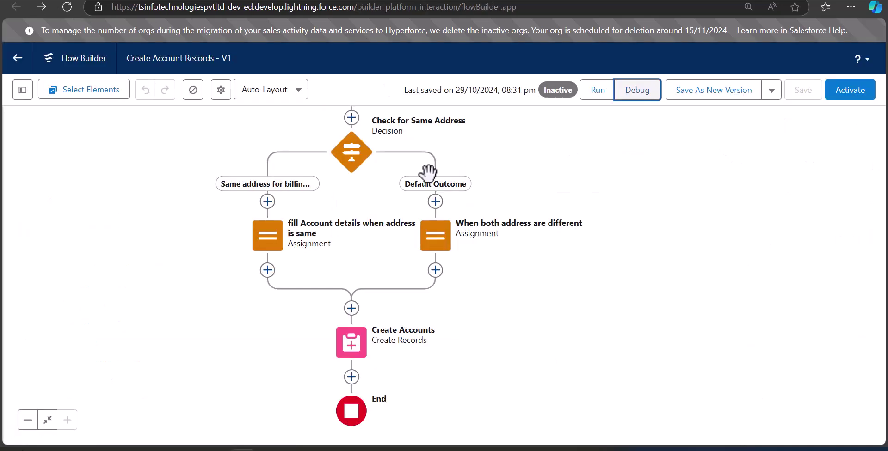